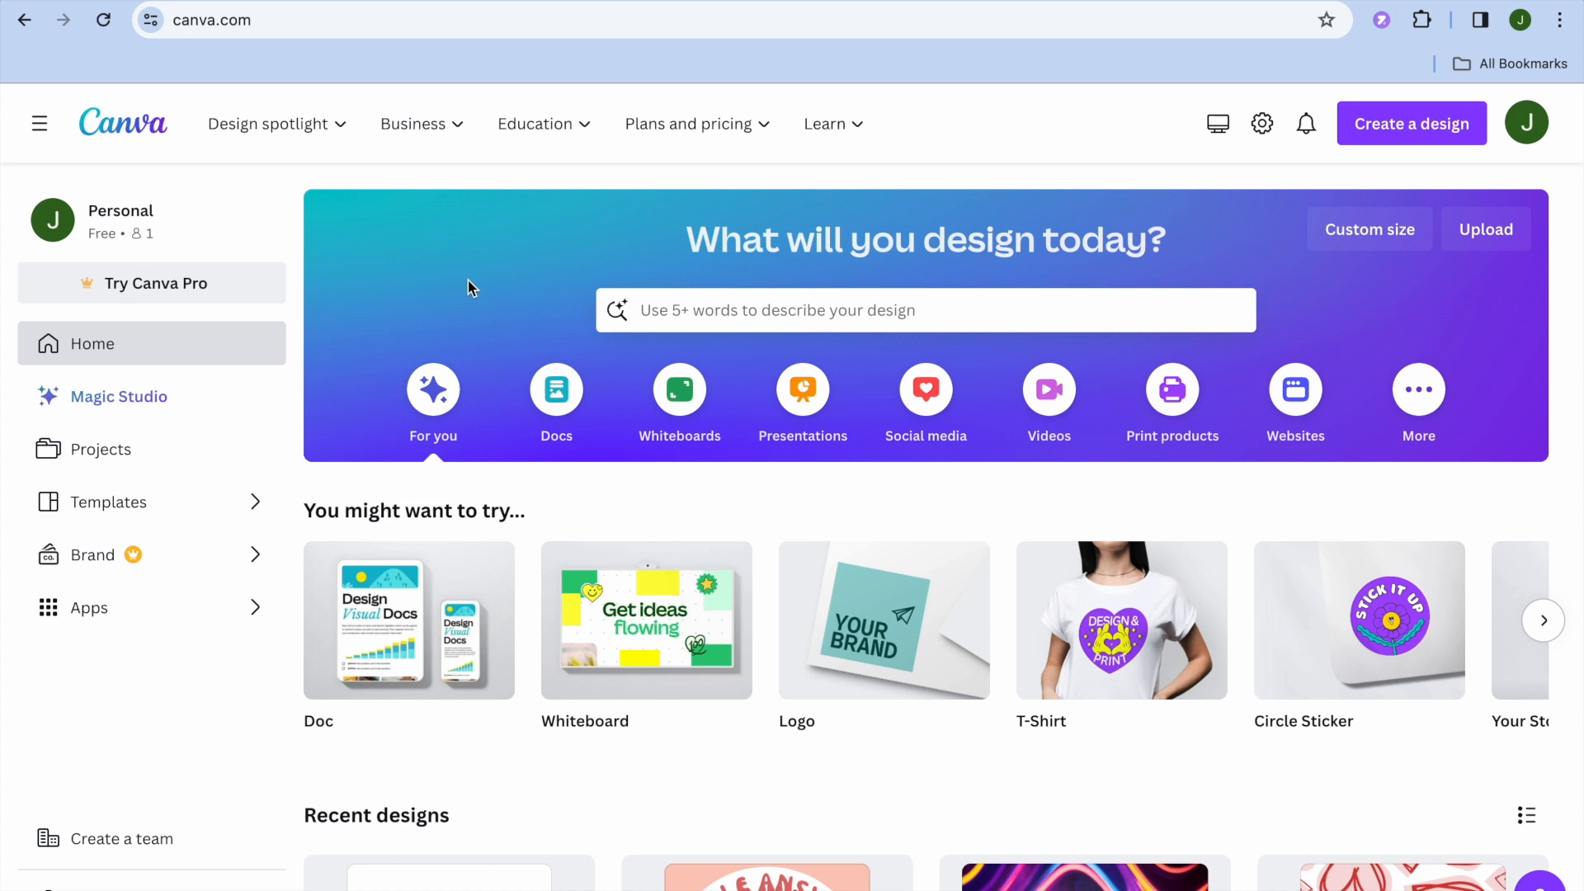
- Search the template library for EVENT POSTER
click(744, 317)
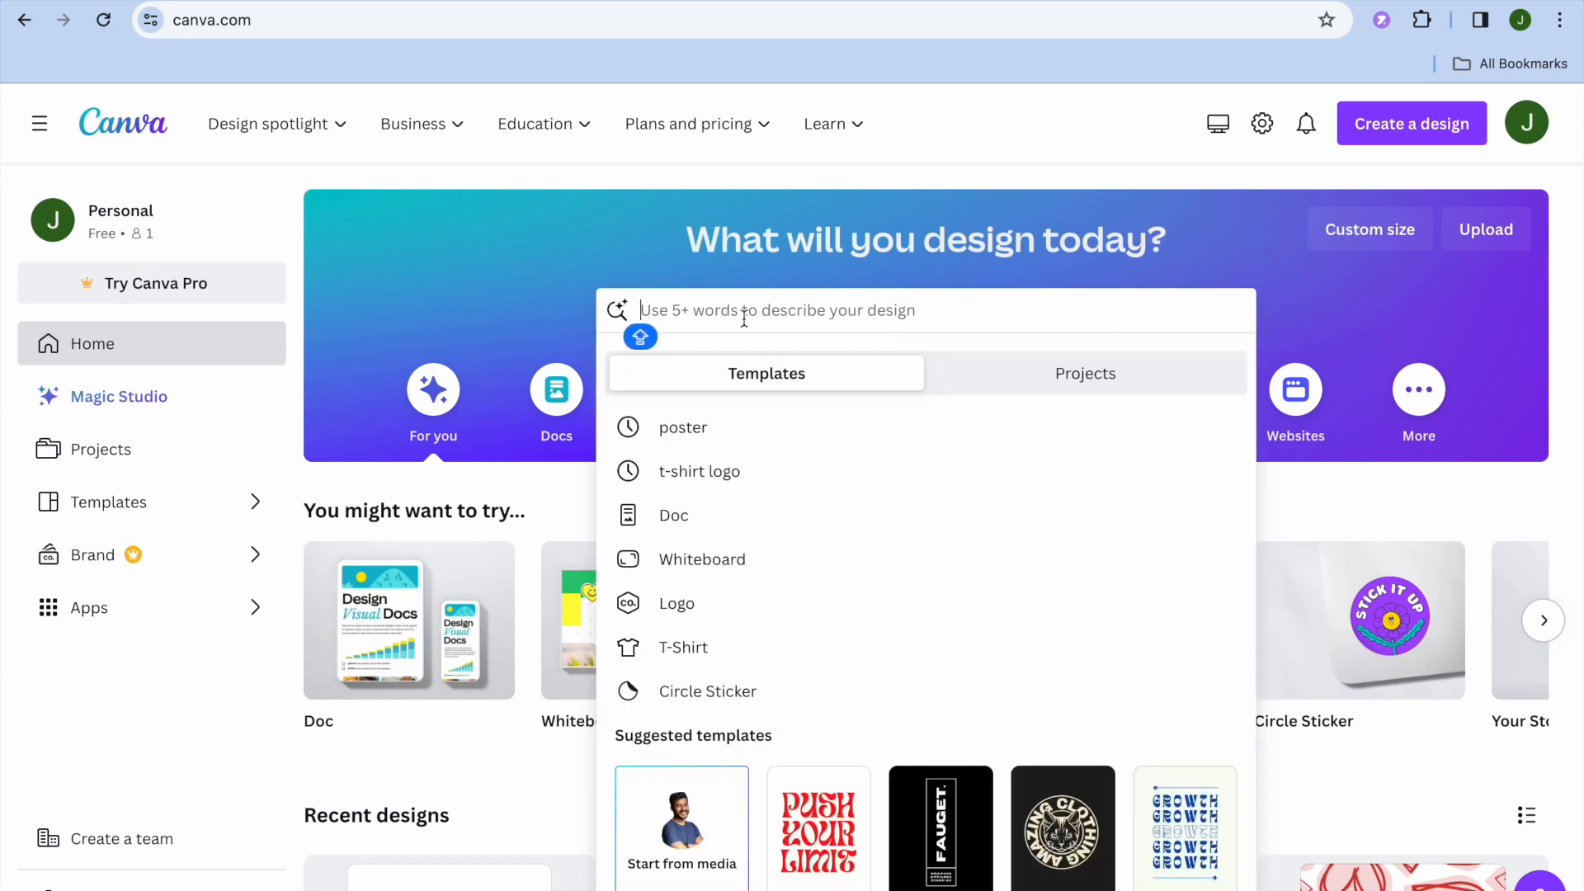
text(E)
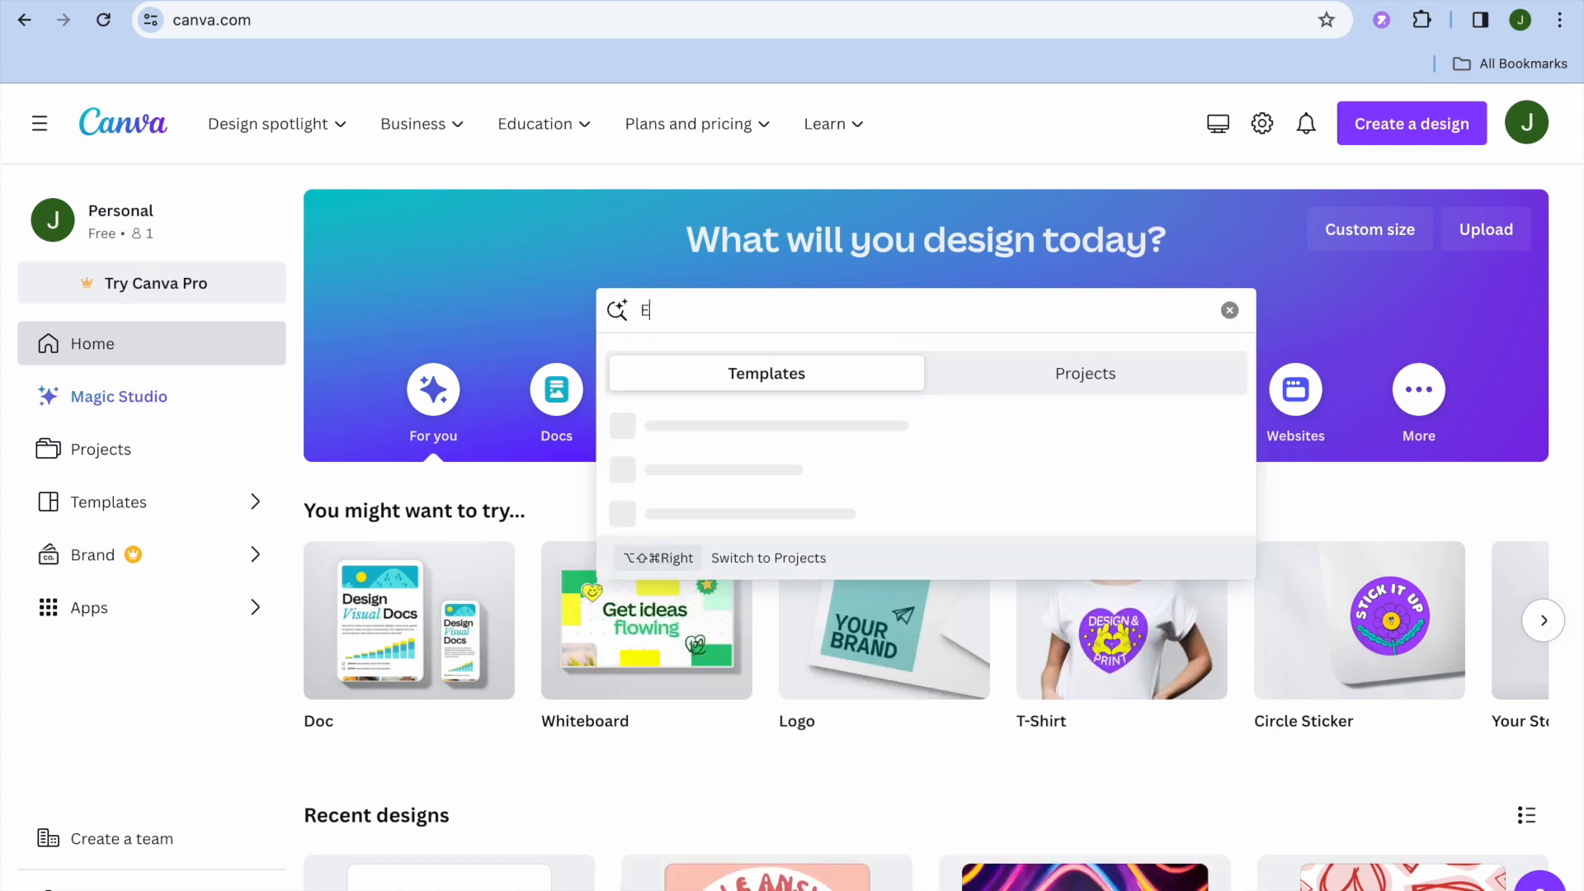
text(VENT POSTER)
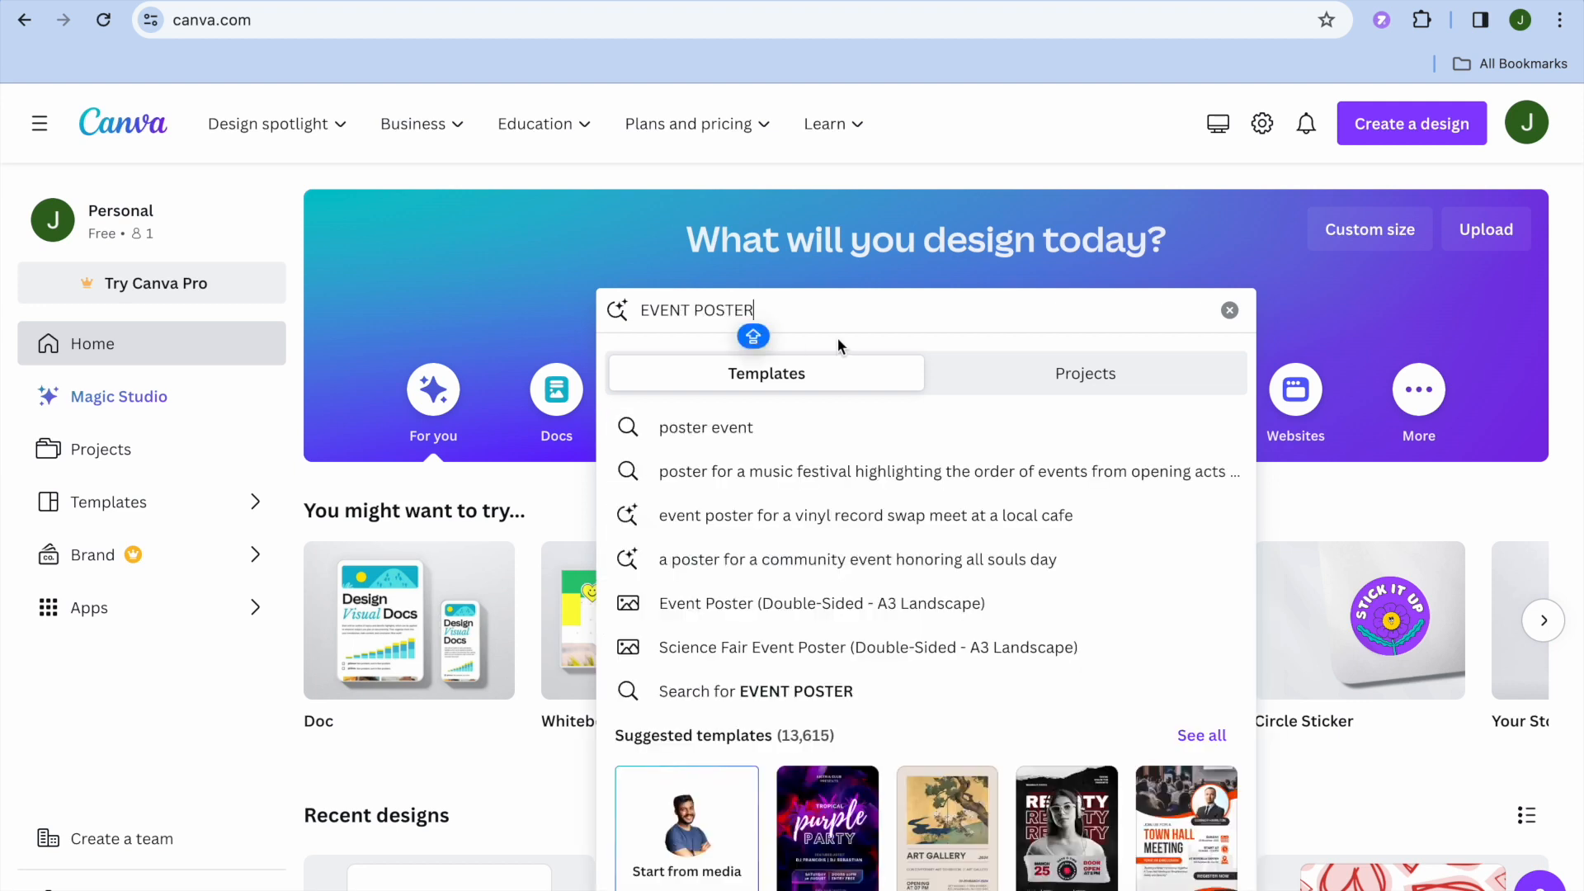
key(Return)
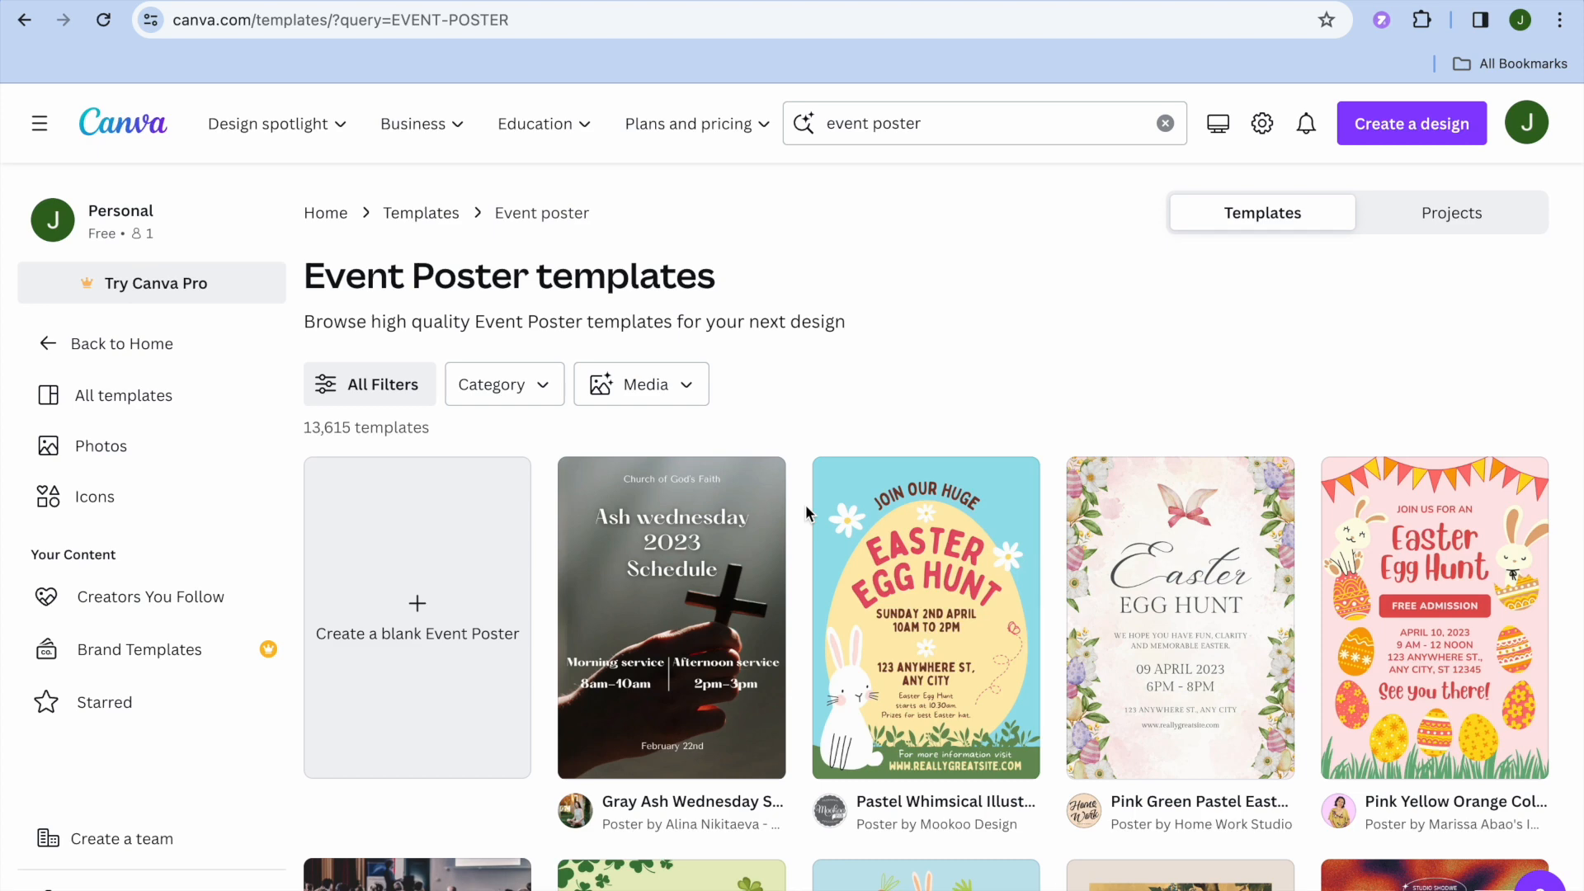
- Browse the event poster templates to compare the available designs
scroll(805, 504, down, 1)
scroll(805, 503, down, 3)
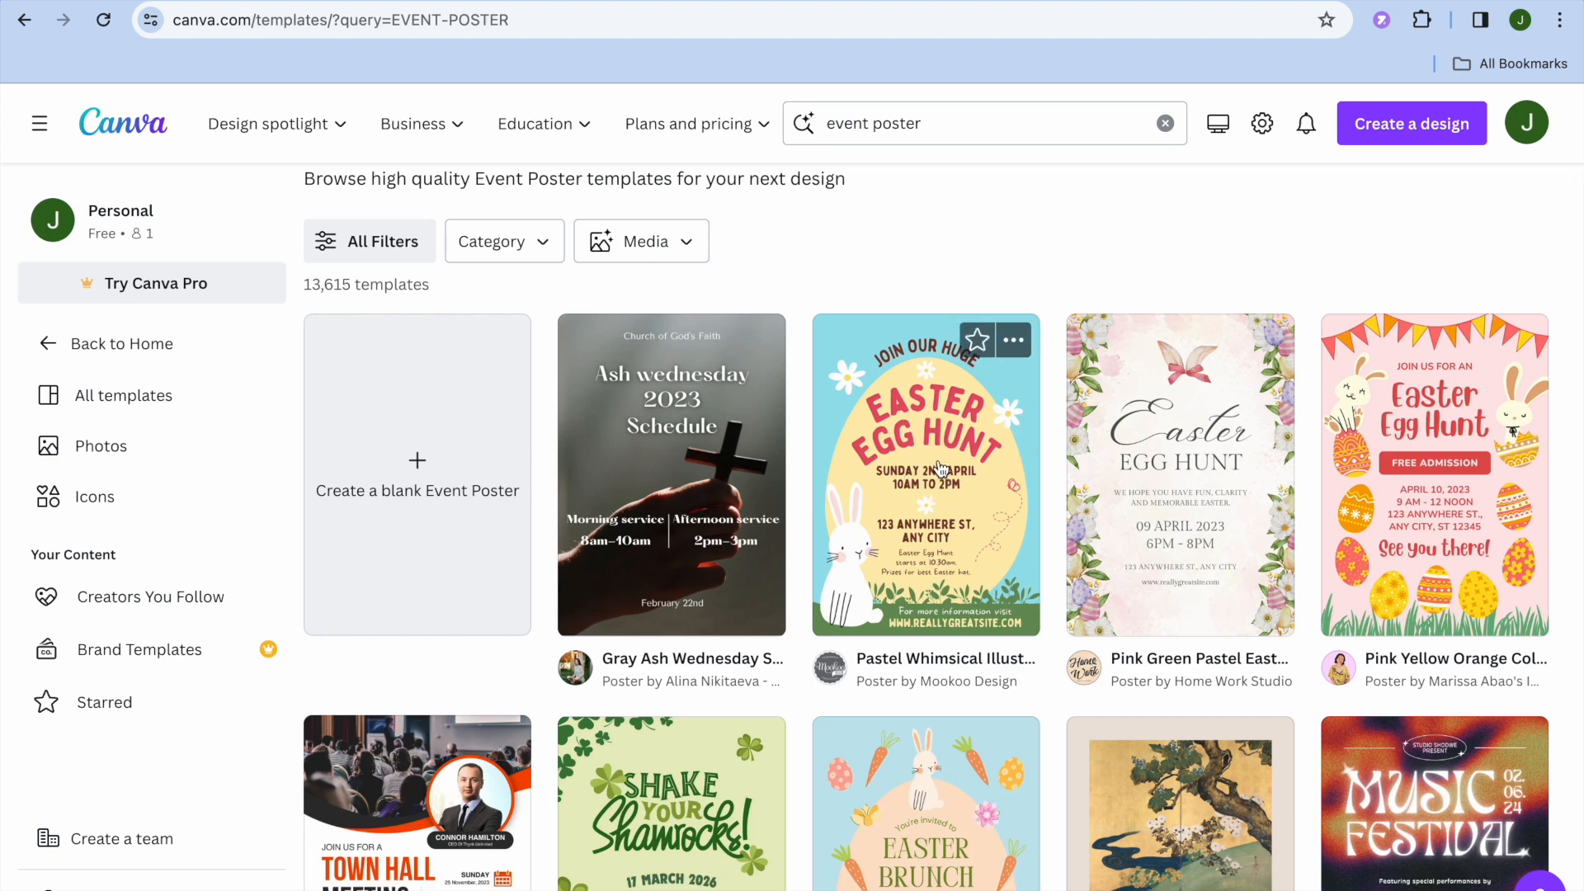
scroll(942, 469, down, 1)
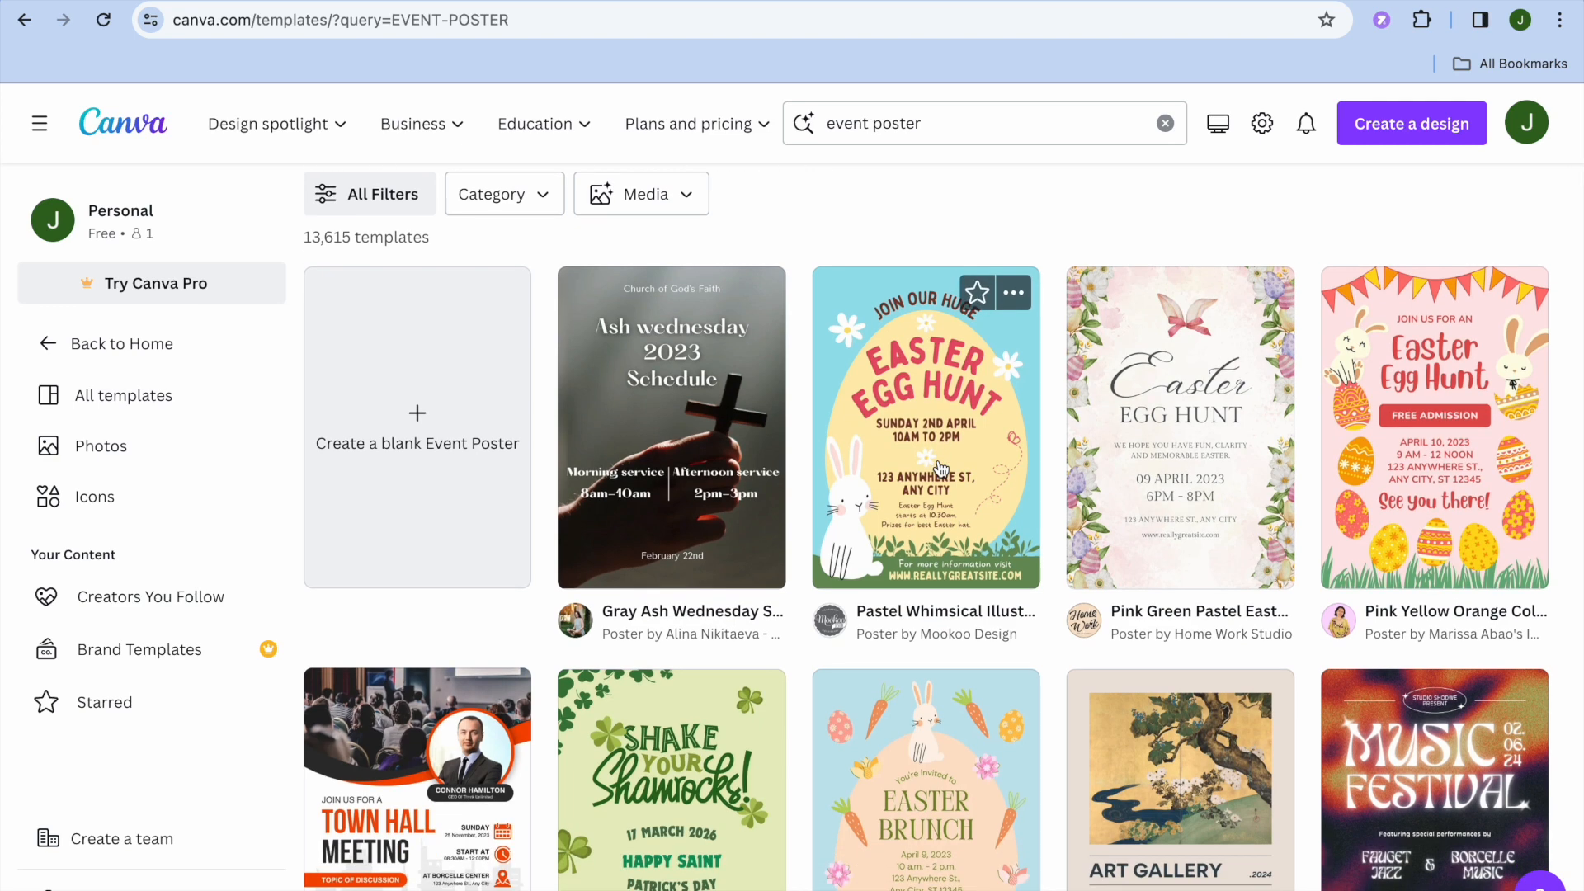
scroll(988, 410, down, 8)
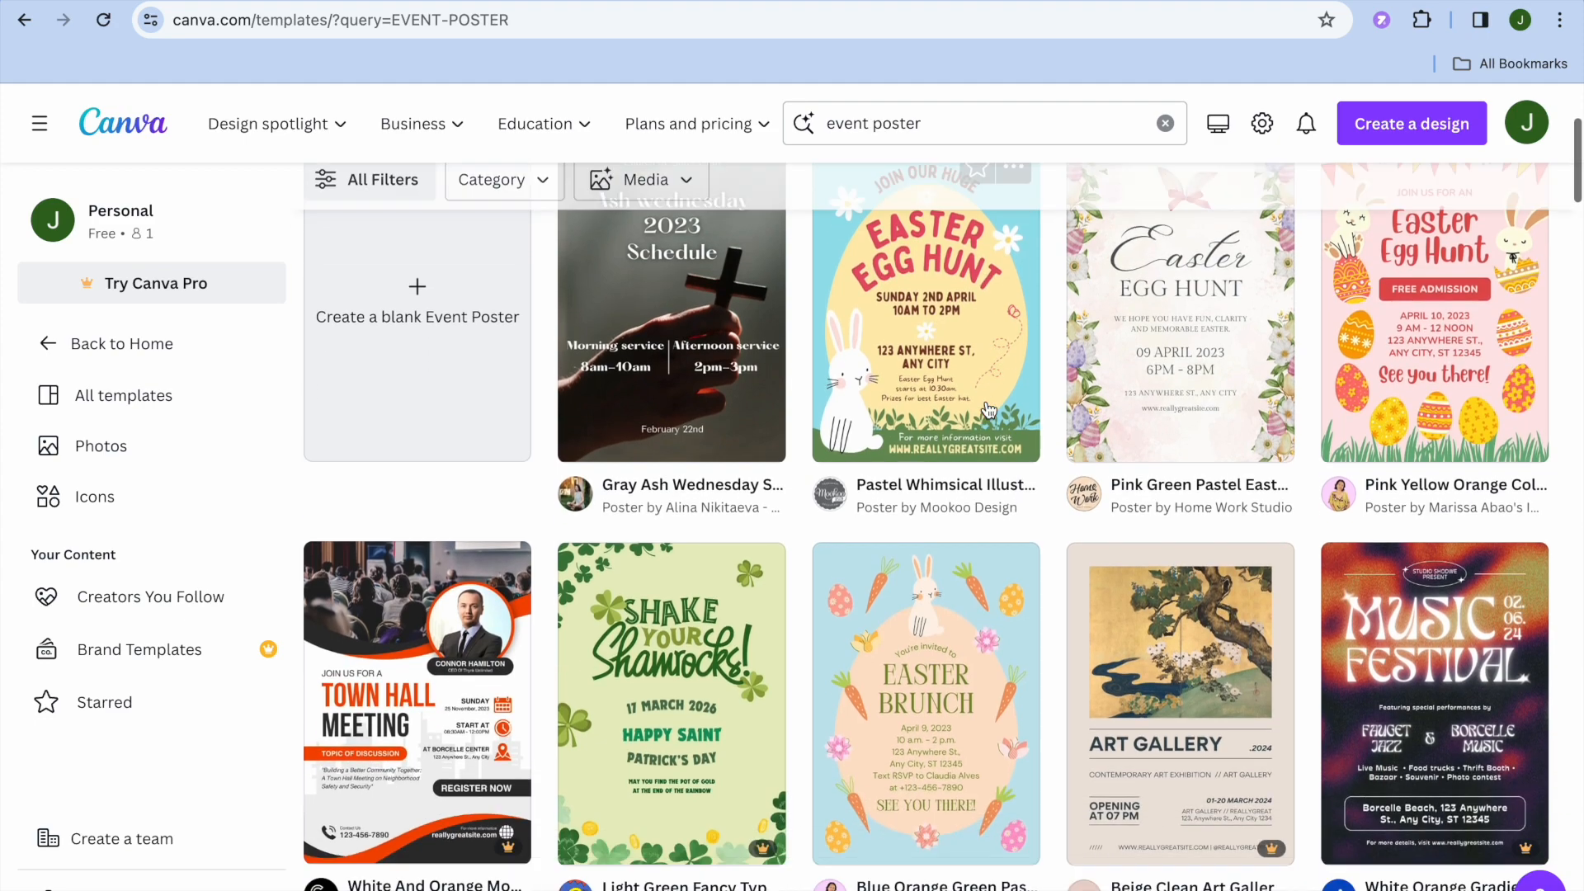
scroll(989, 410, down, 6)
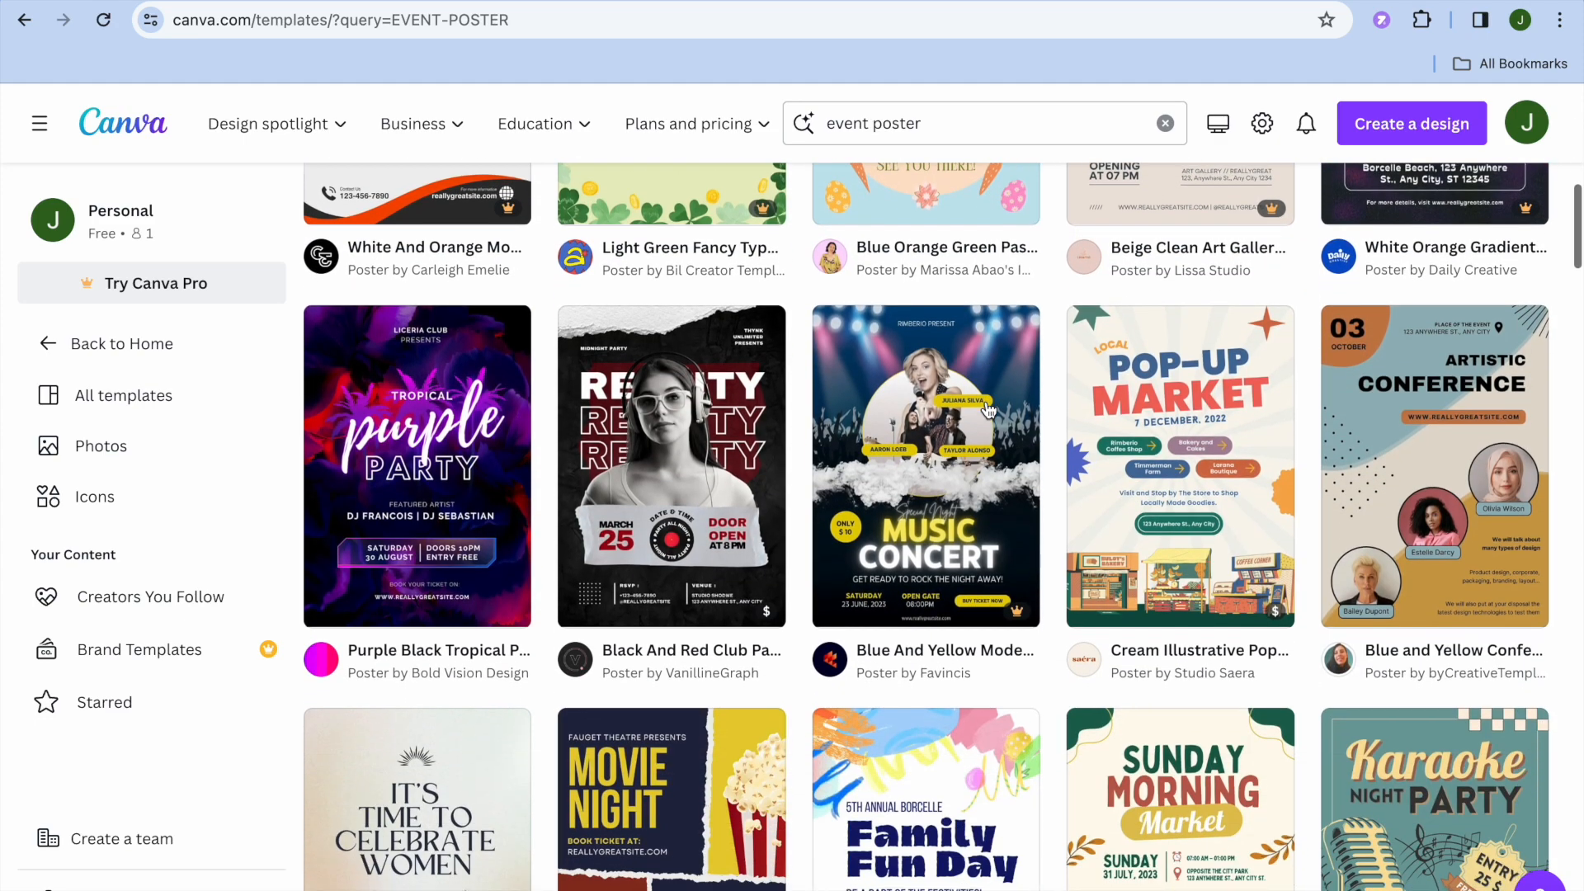
scroll(988, 409, down, 3)
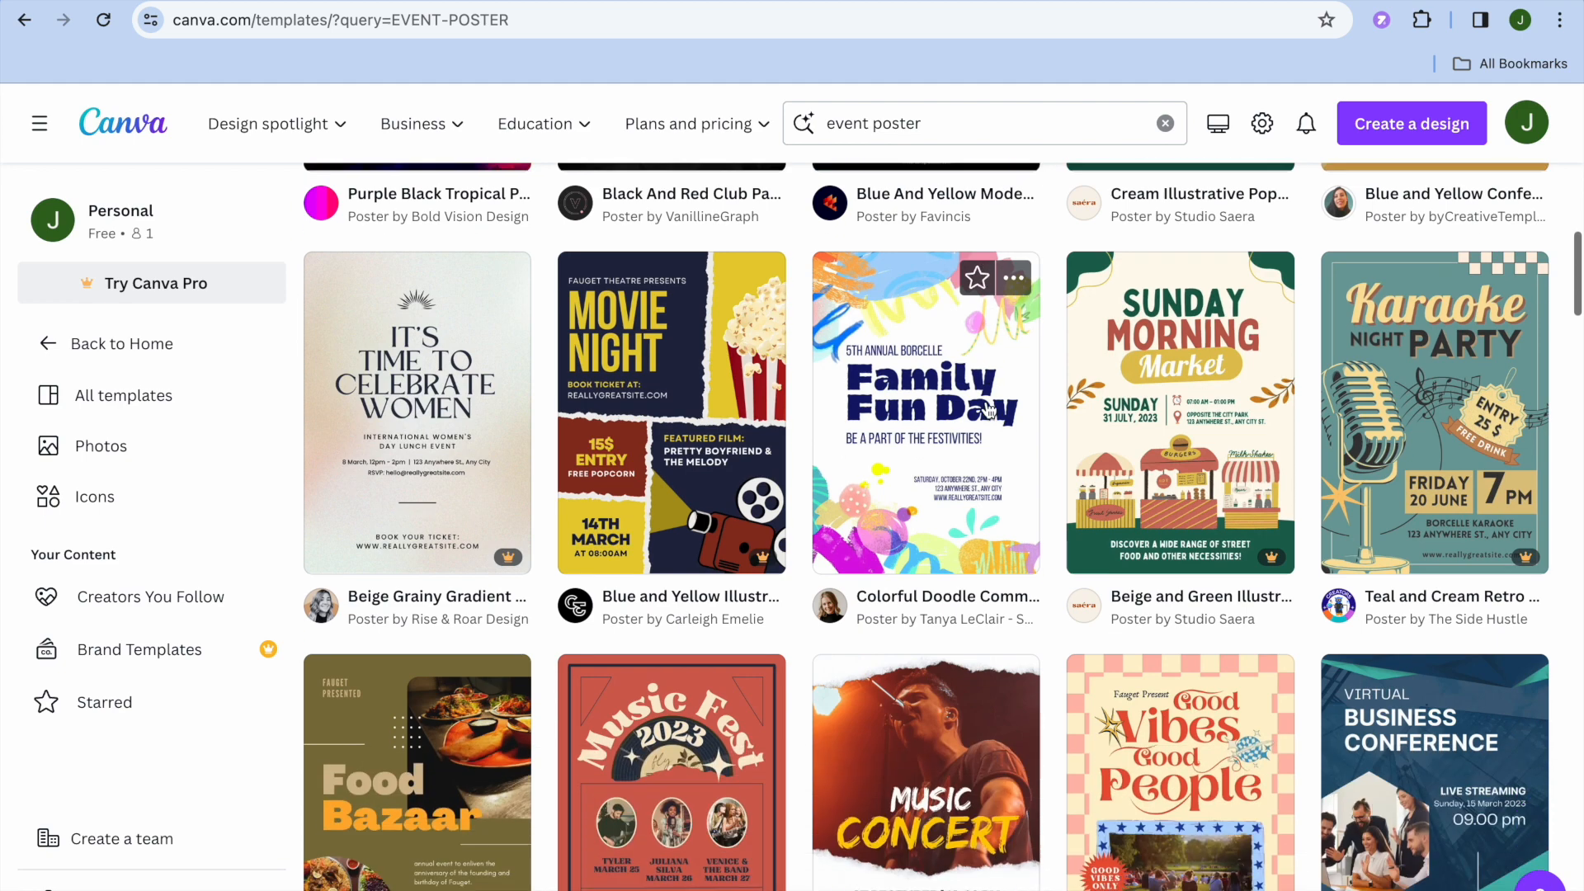
scroll(988, 410, down, 3)
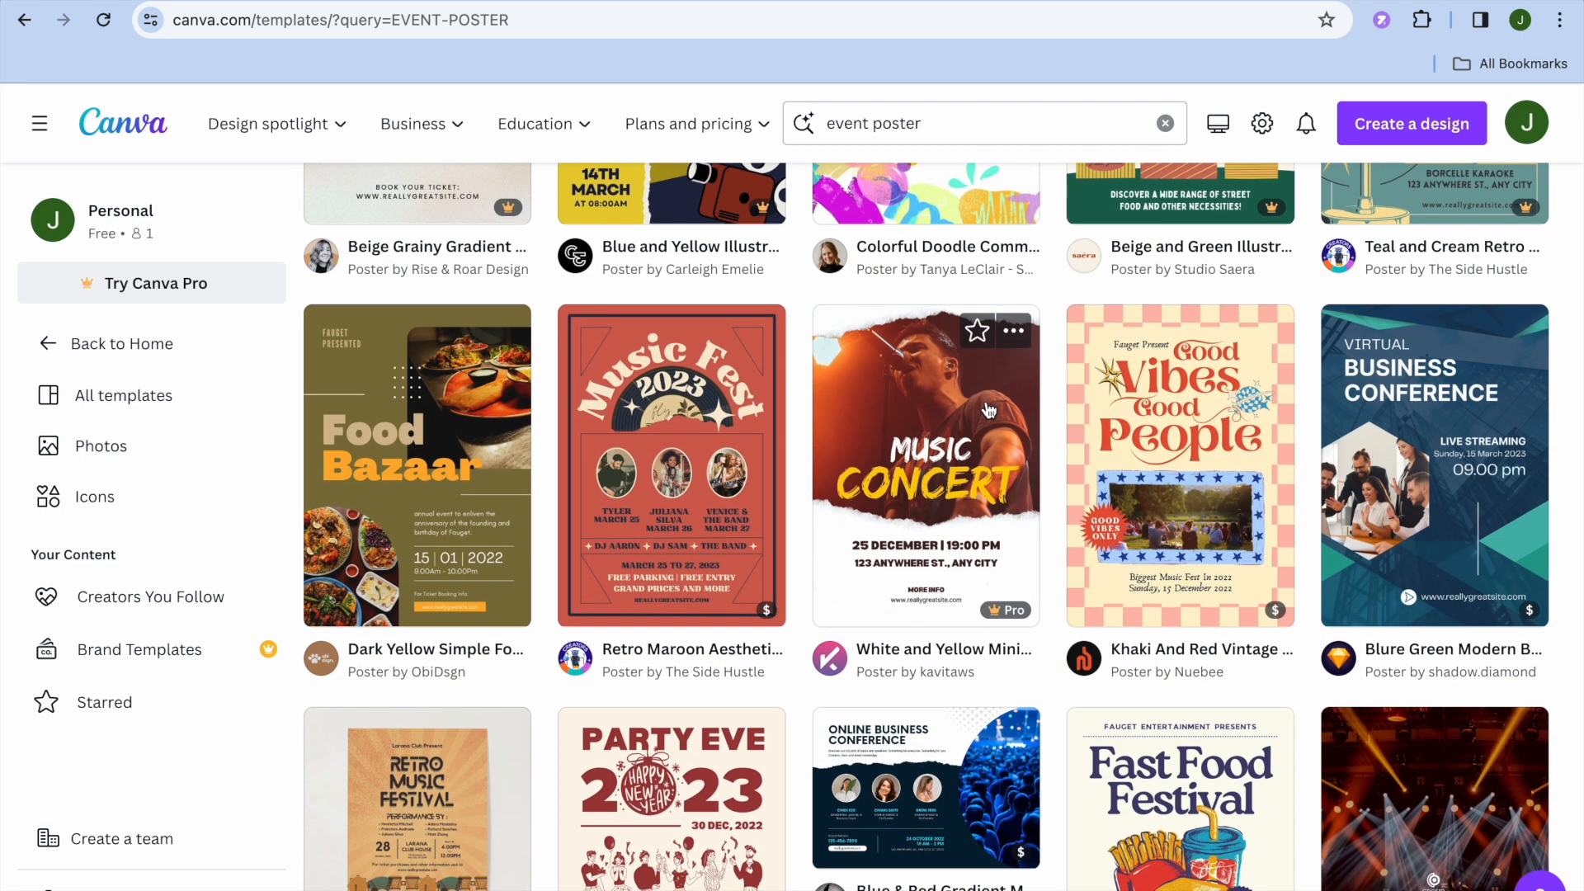
scroll(988, 410, down, 5)
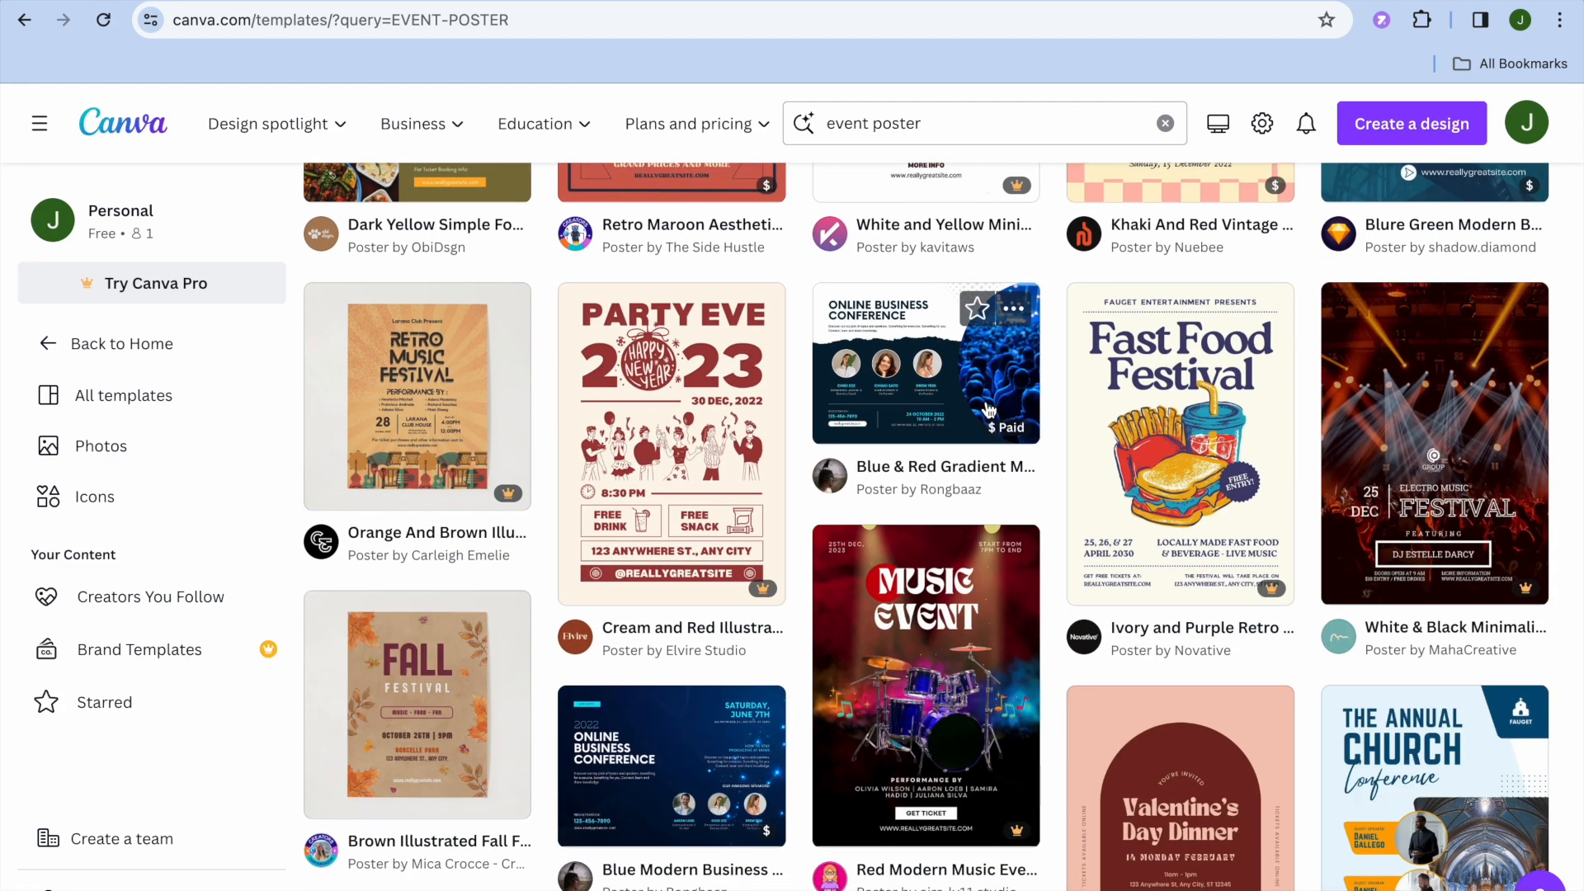
scroll(989, 410, down, 1)
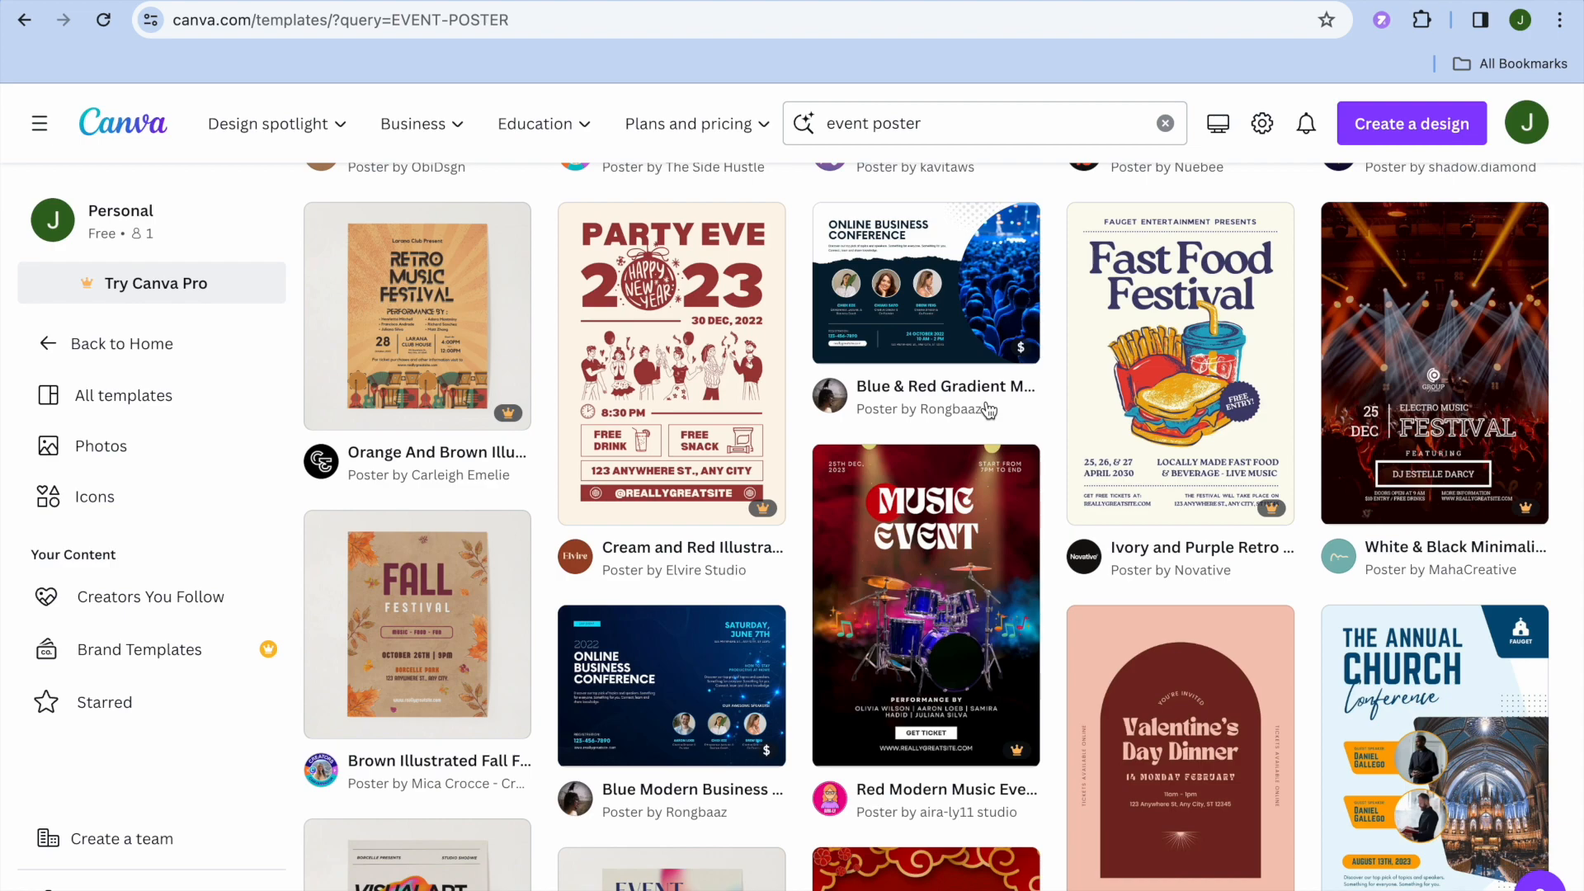
scroll(989, 410, down, 1)
scroll(988, 410, up, 14)
scroll(988, 396, up, 8)
scroll(988, 392, up, 4)
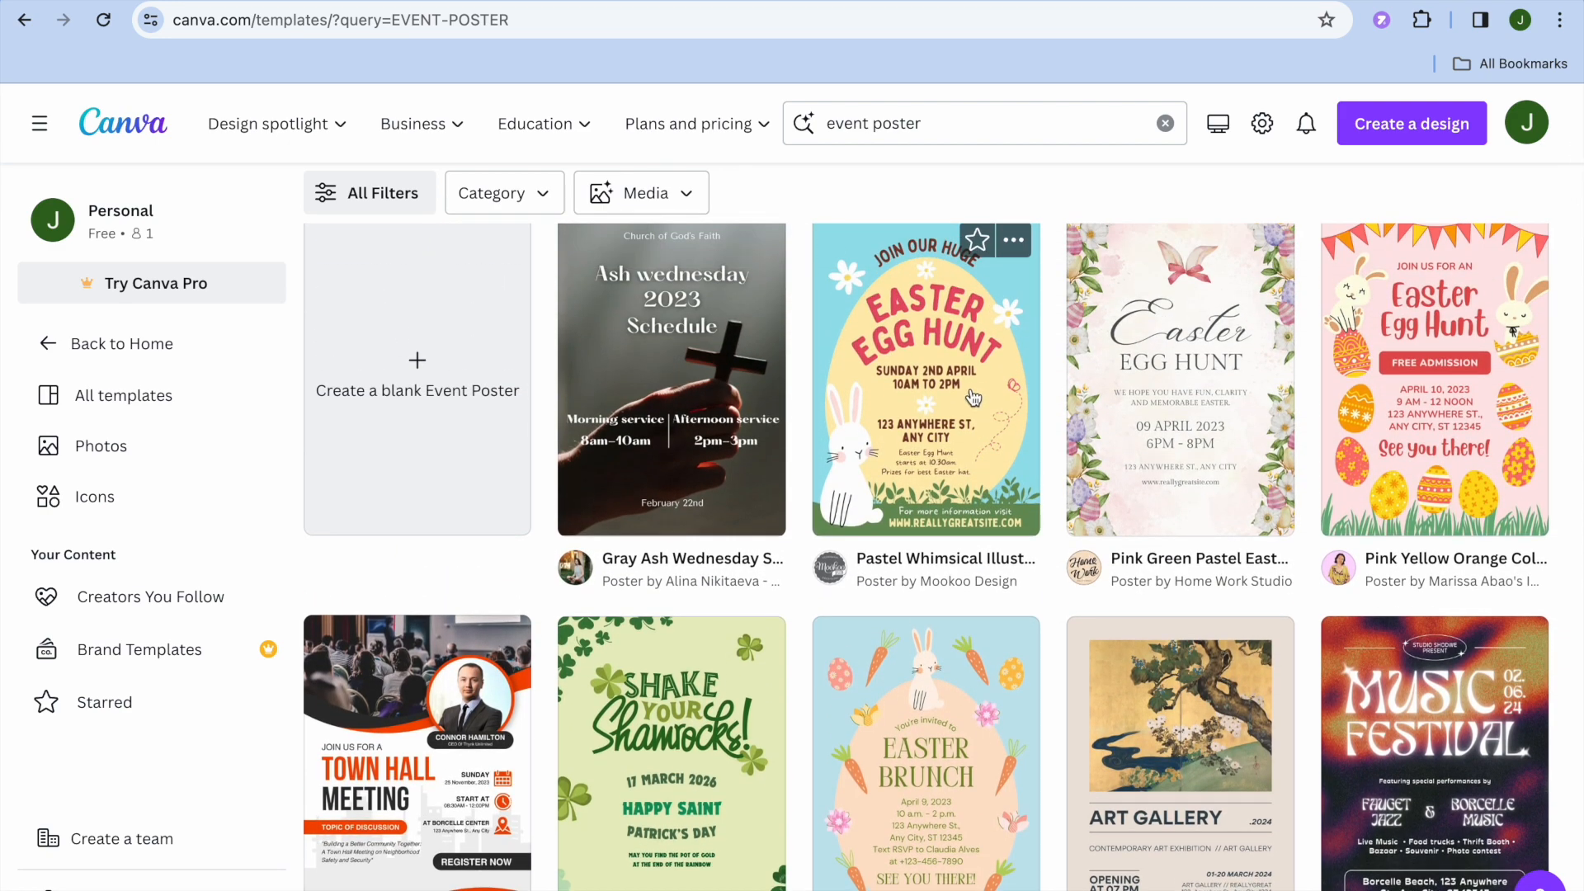
- Start customizing the Pastel Whimsical Illustrated Easter Egg Hunt Event Poster template and delete its white rabbit illustration
click(974, 399)
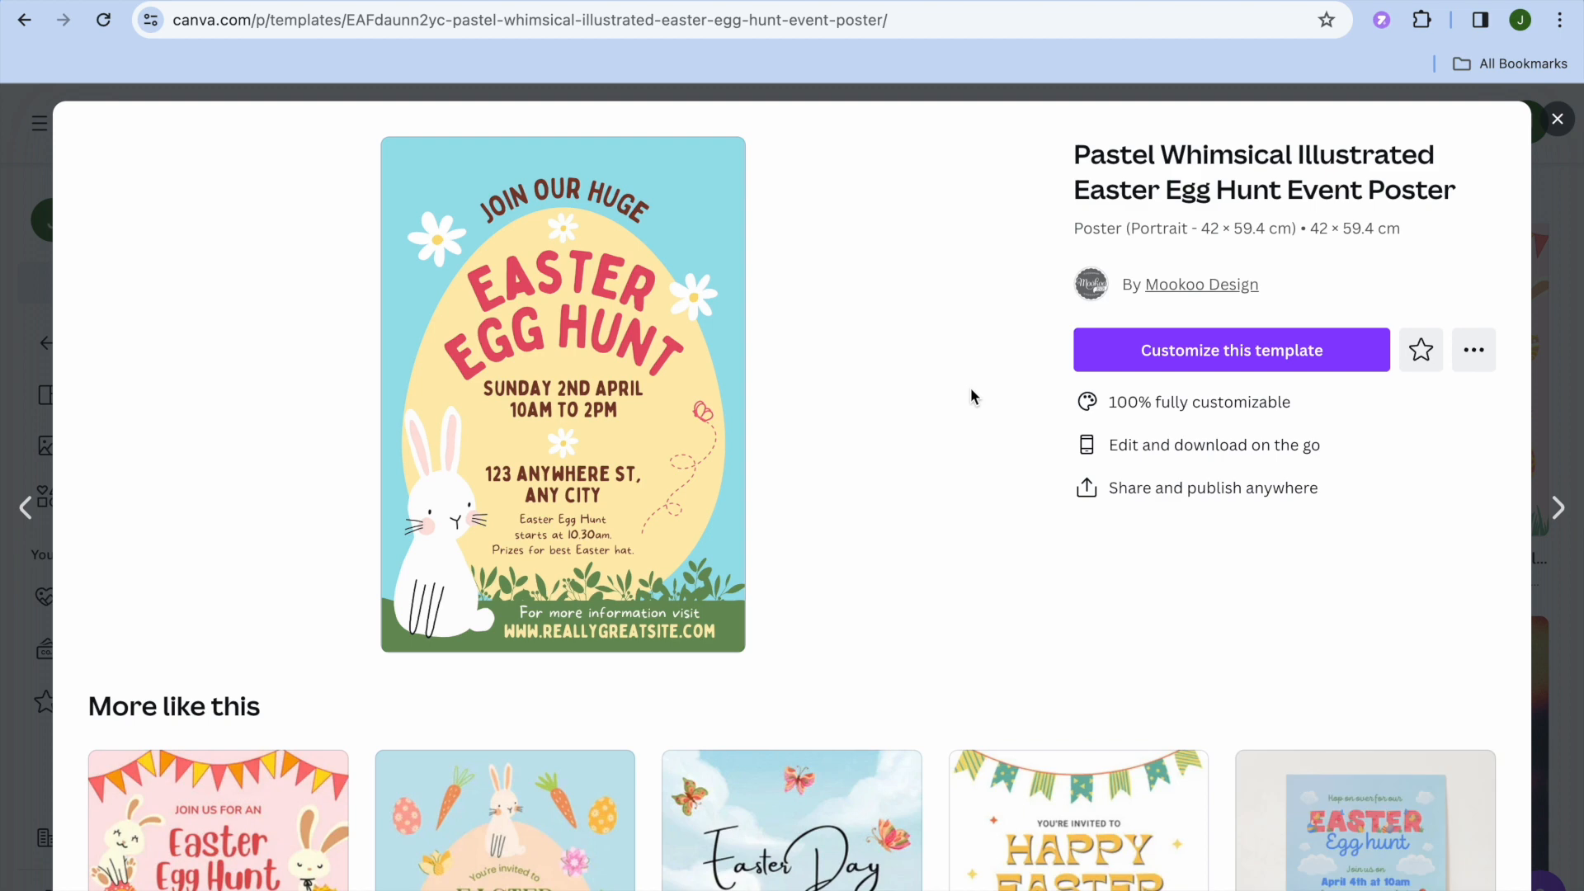
click(1177, 363)
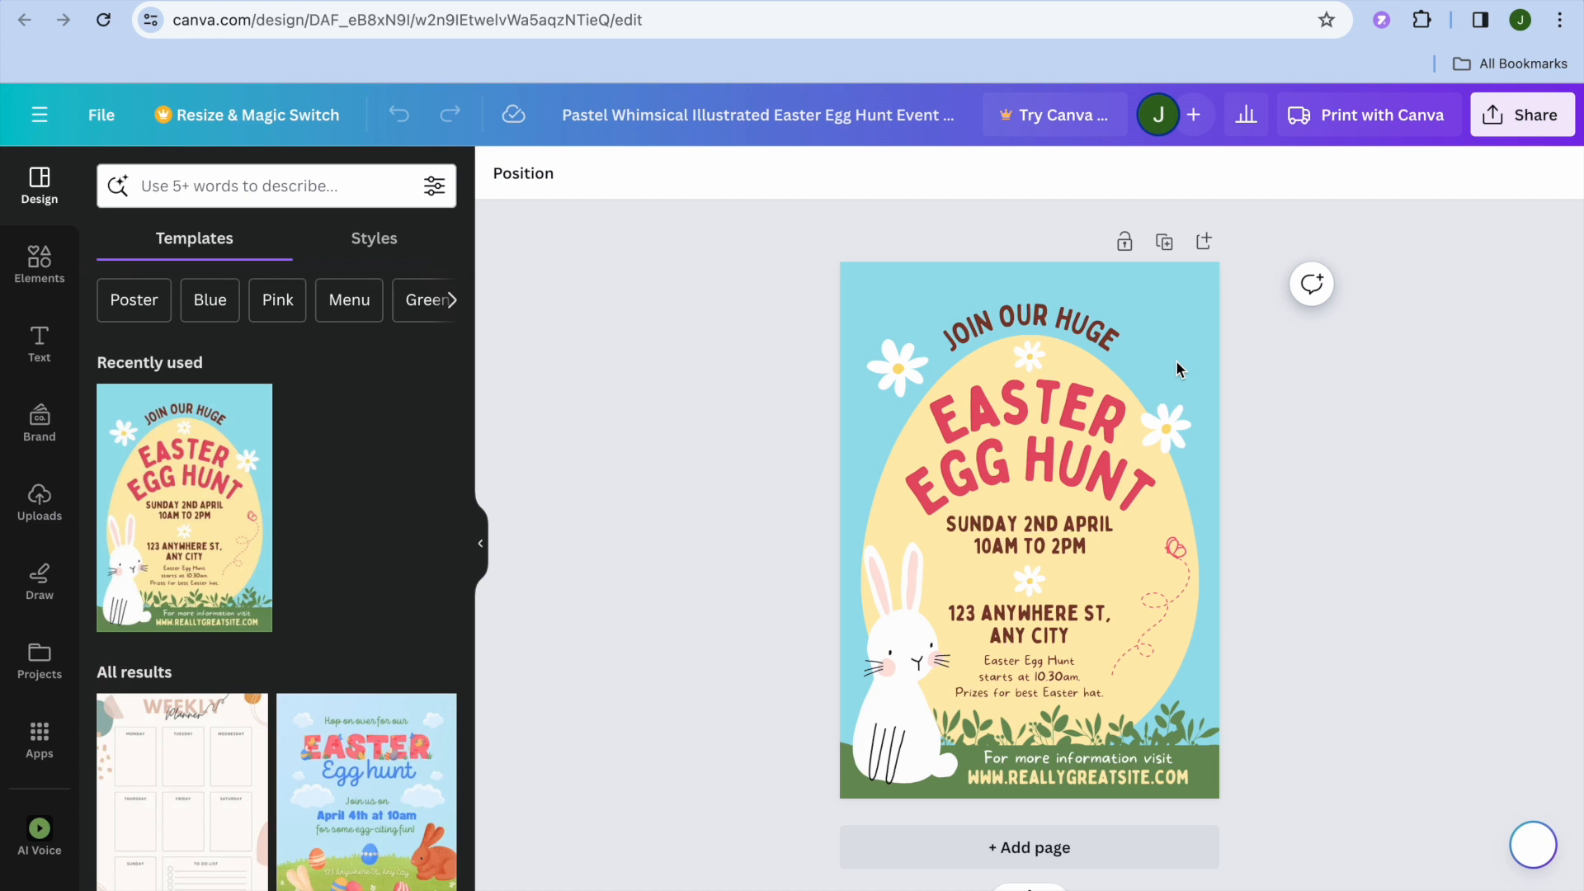
click(911, 632)
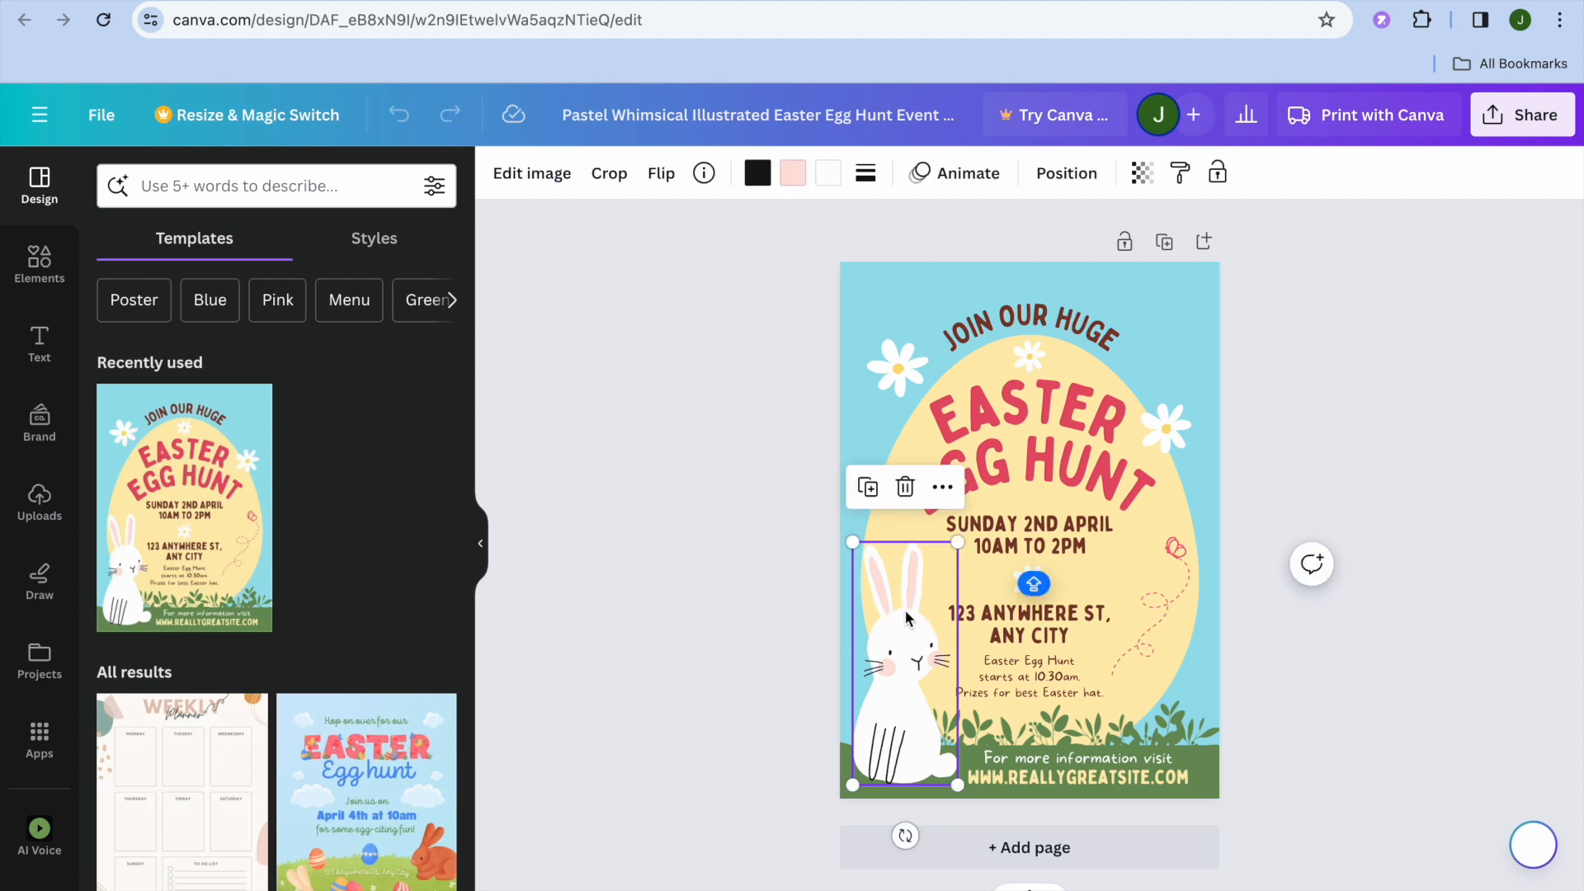
click(905, 489)
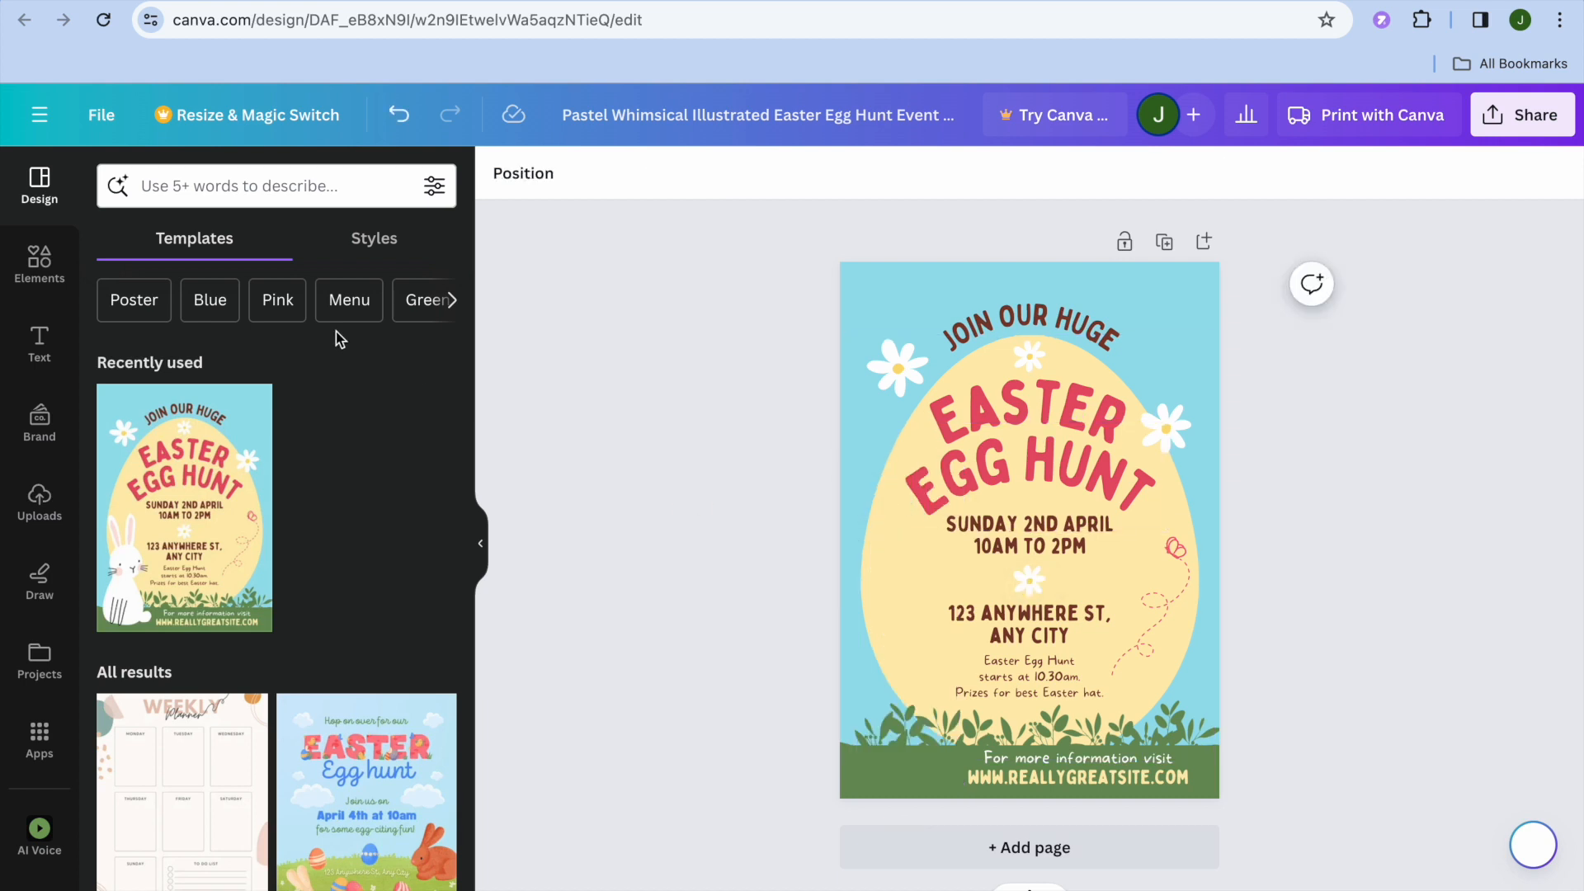
- Search the design elements for RABBIT and show all matching graphics
click(31, 271)
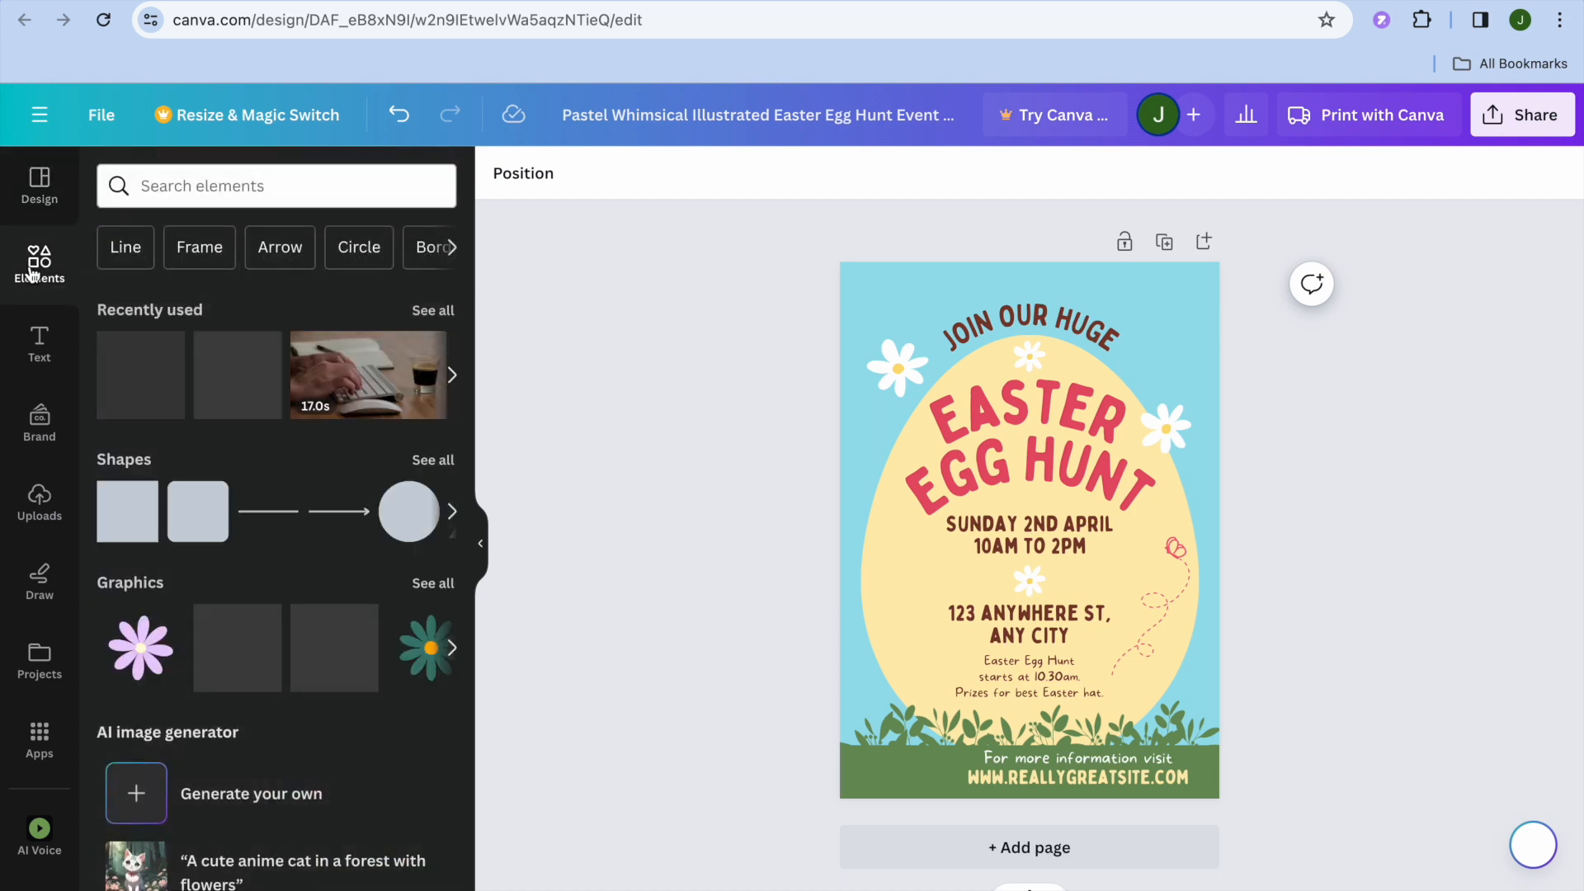
click(185, 188)
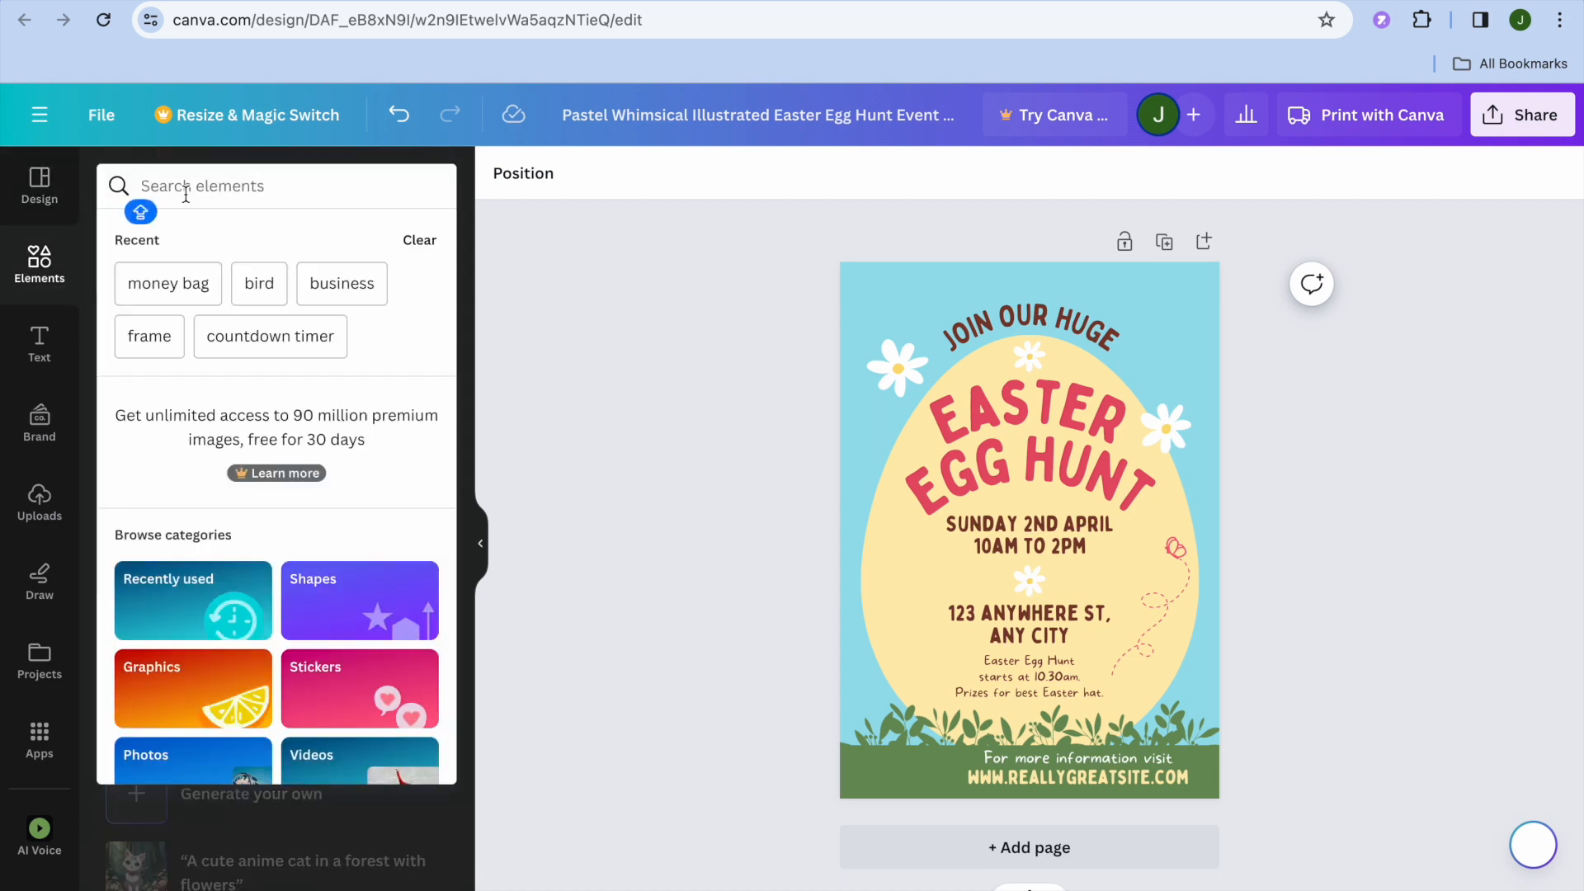
text(RABBIT)
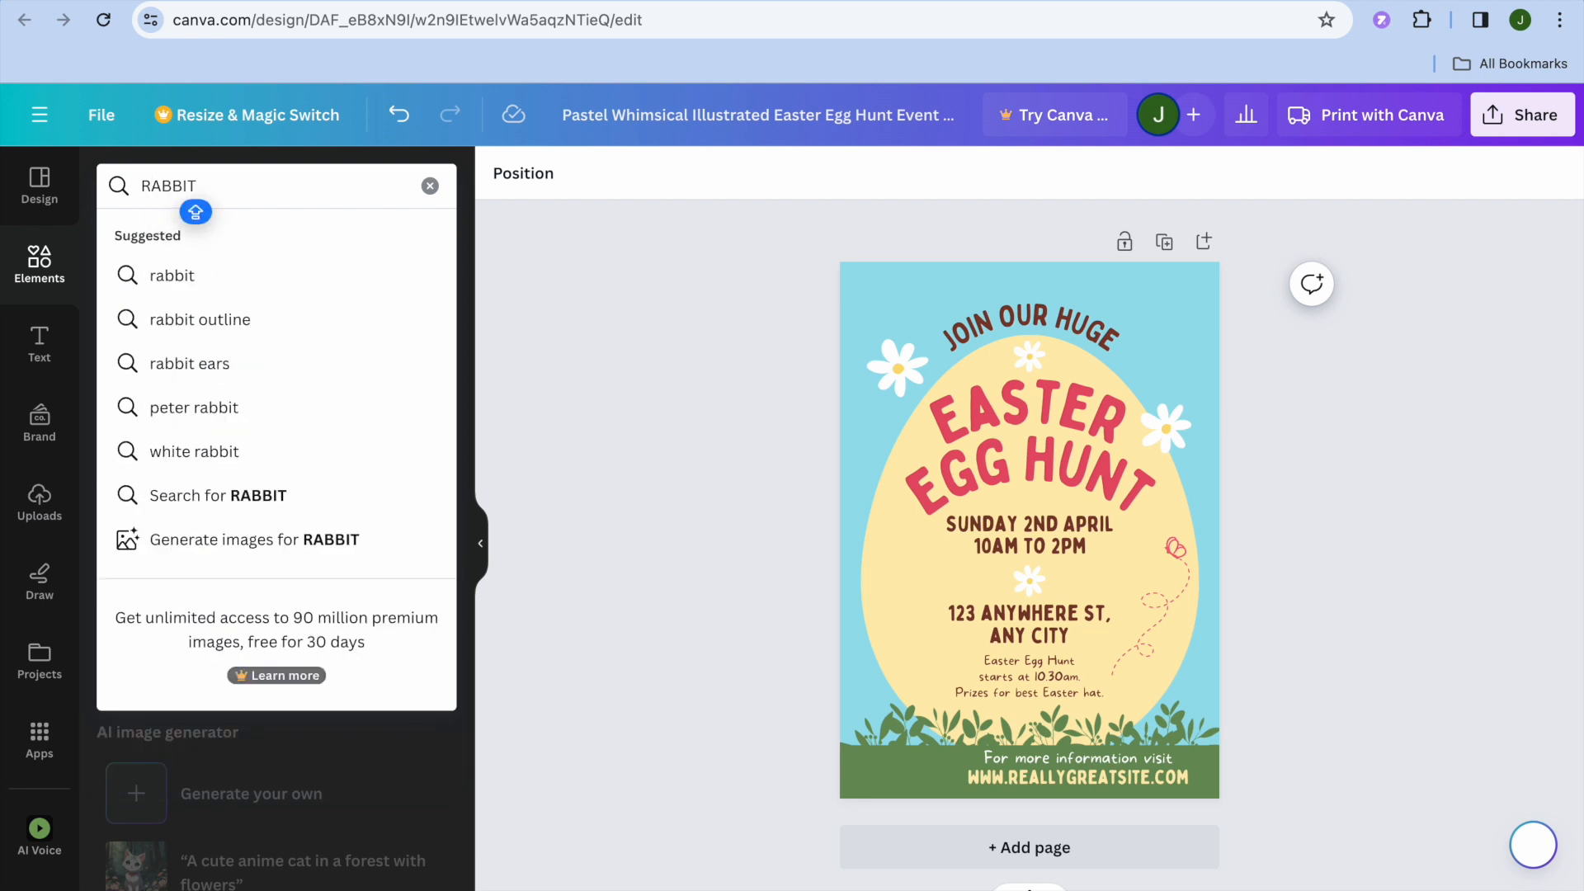
key(Return)
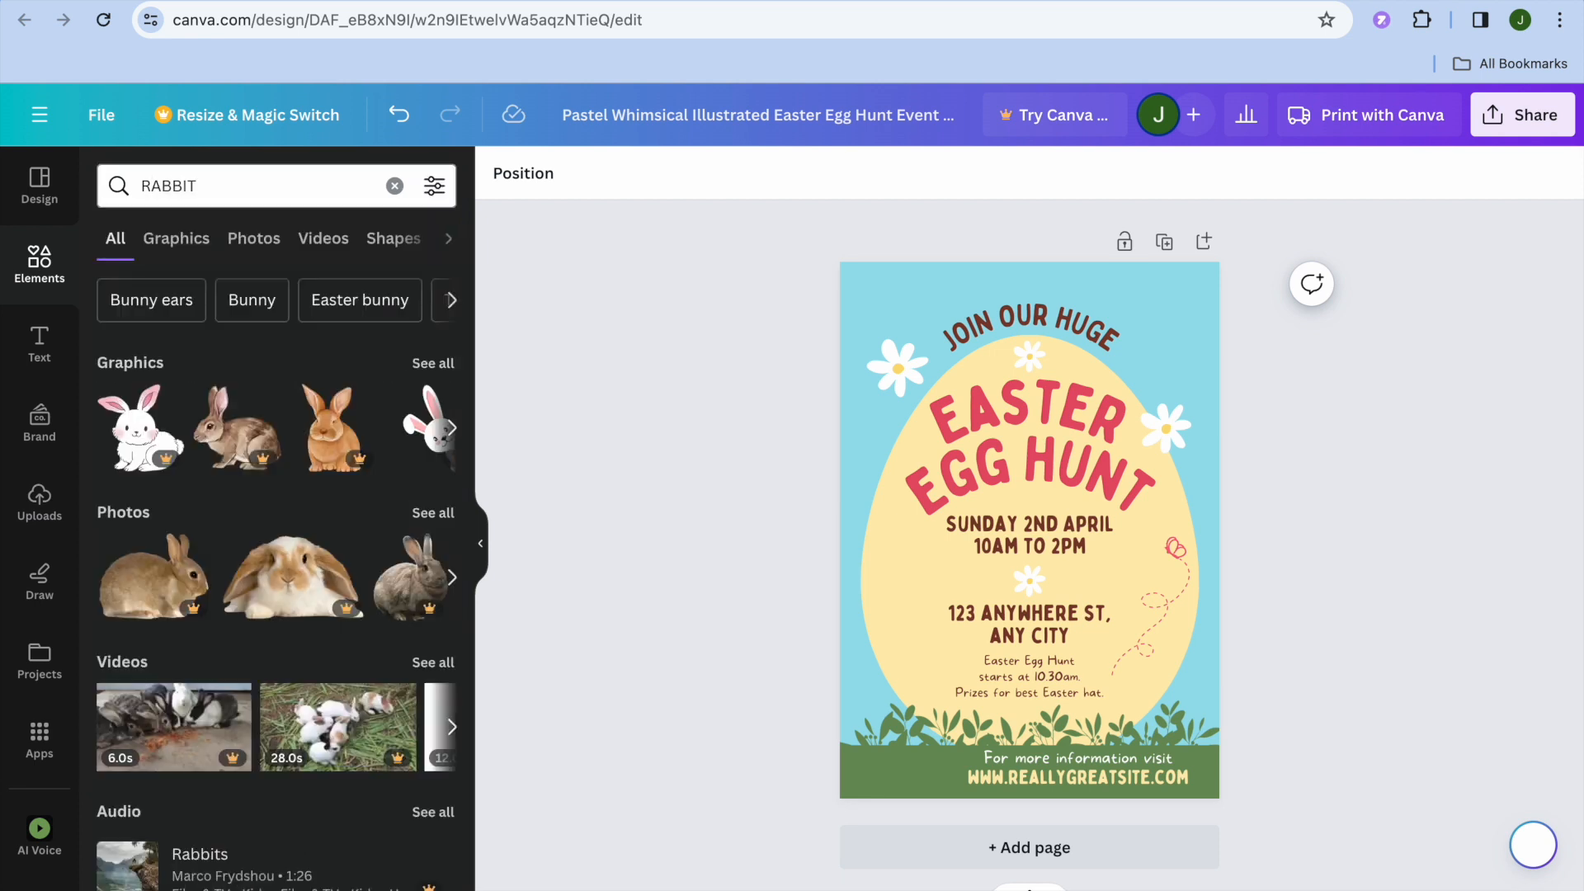
click(433, 367)
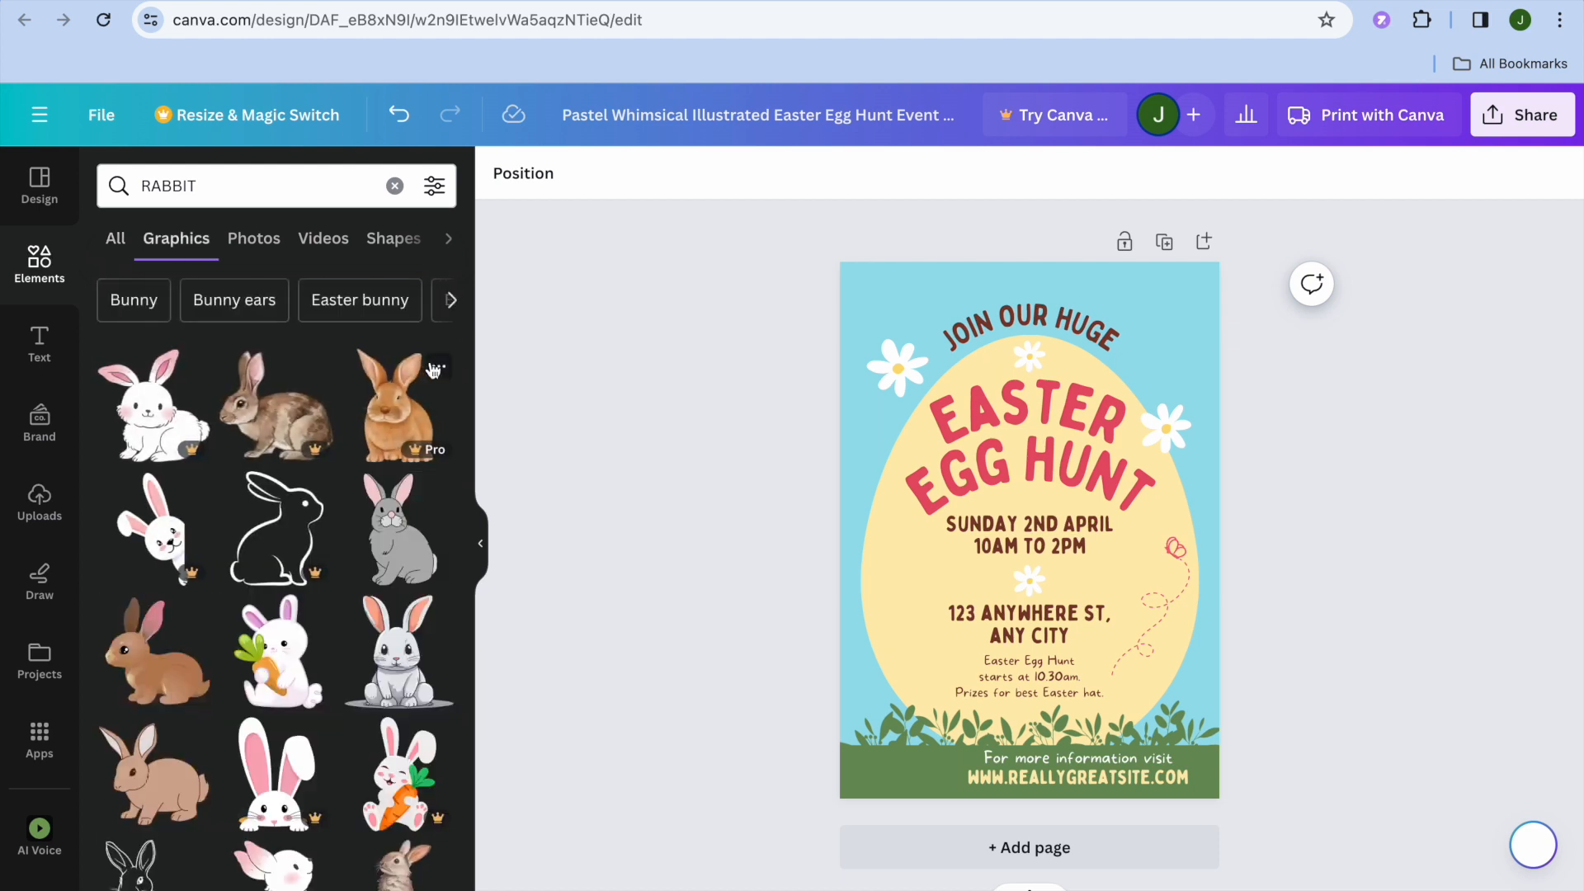
- Add the graphic of a white rabbit holding a carrot, shrink it and place it in the poster's lower-left area
scroll(371, 575, down, 3)
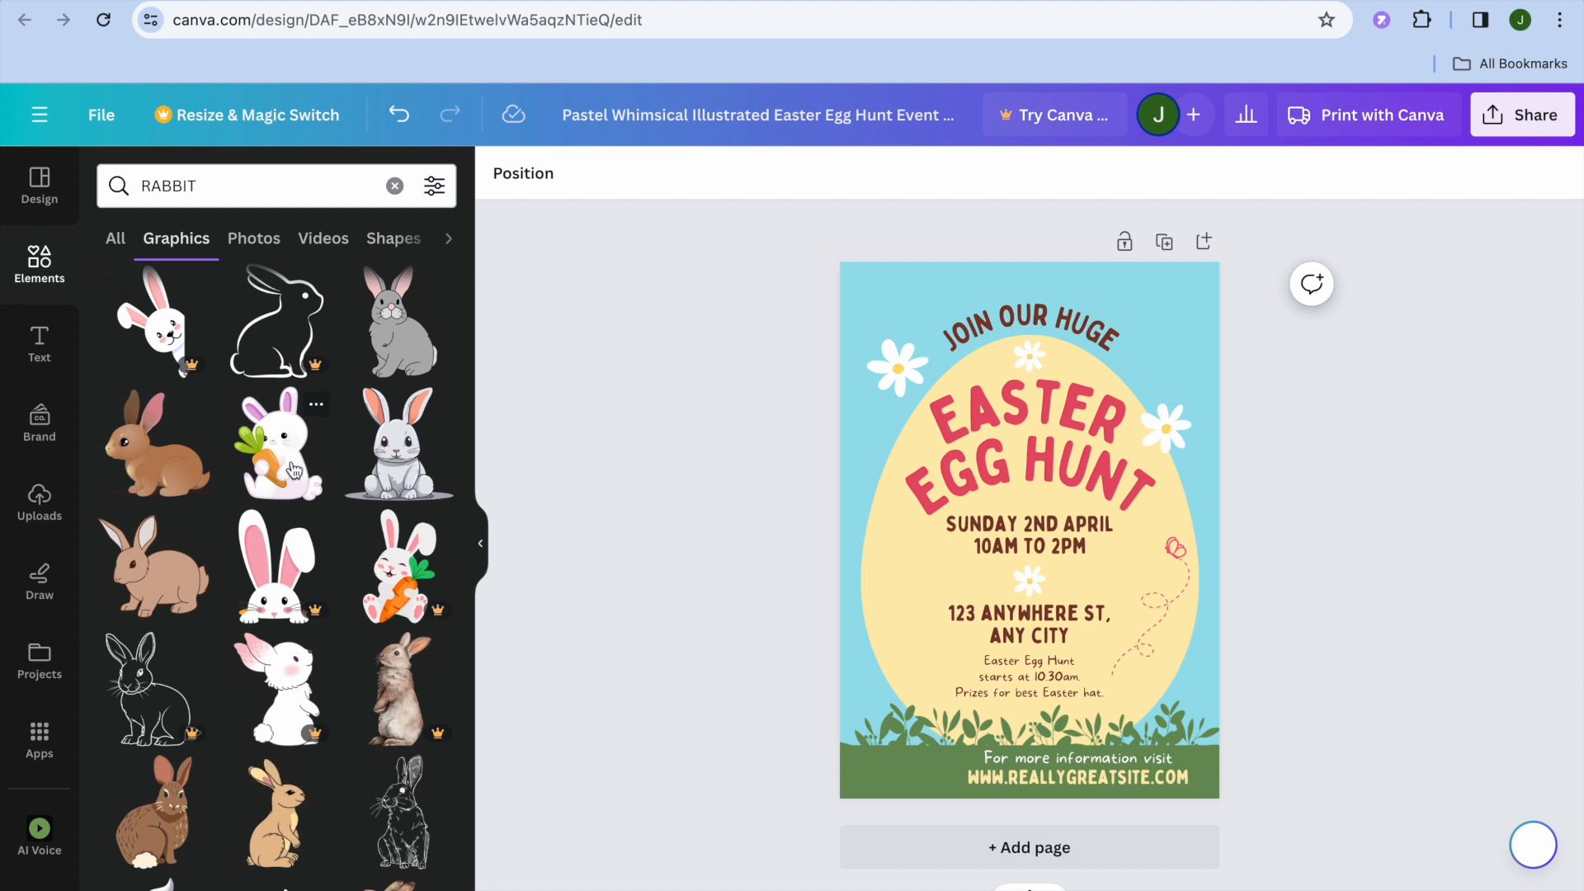
drag(284, 473, 866, 569)
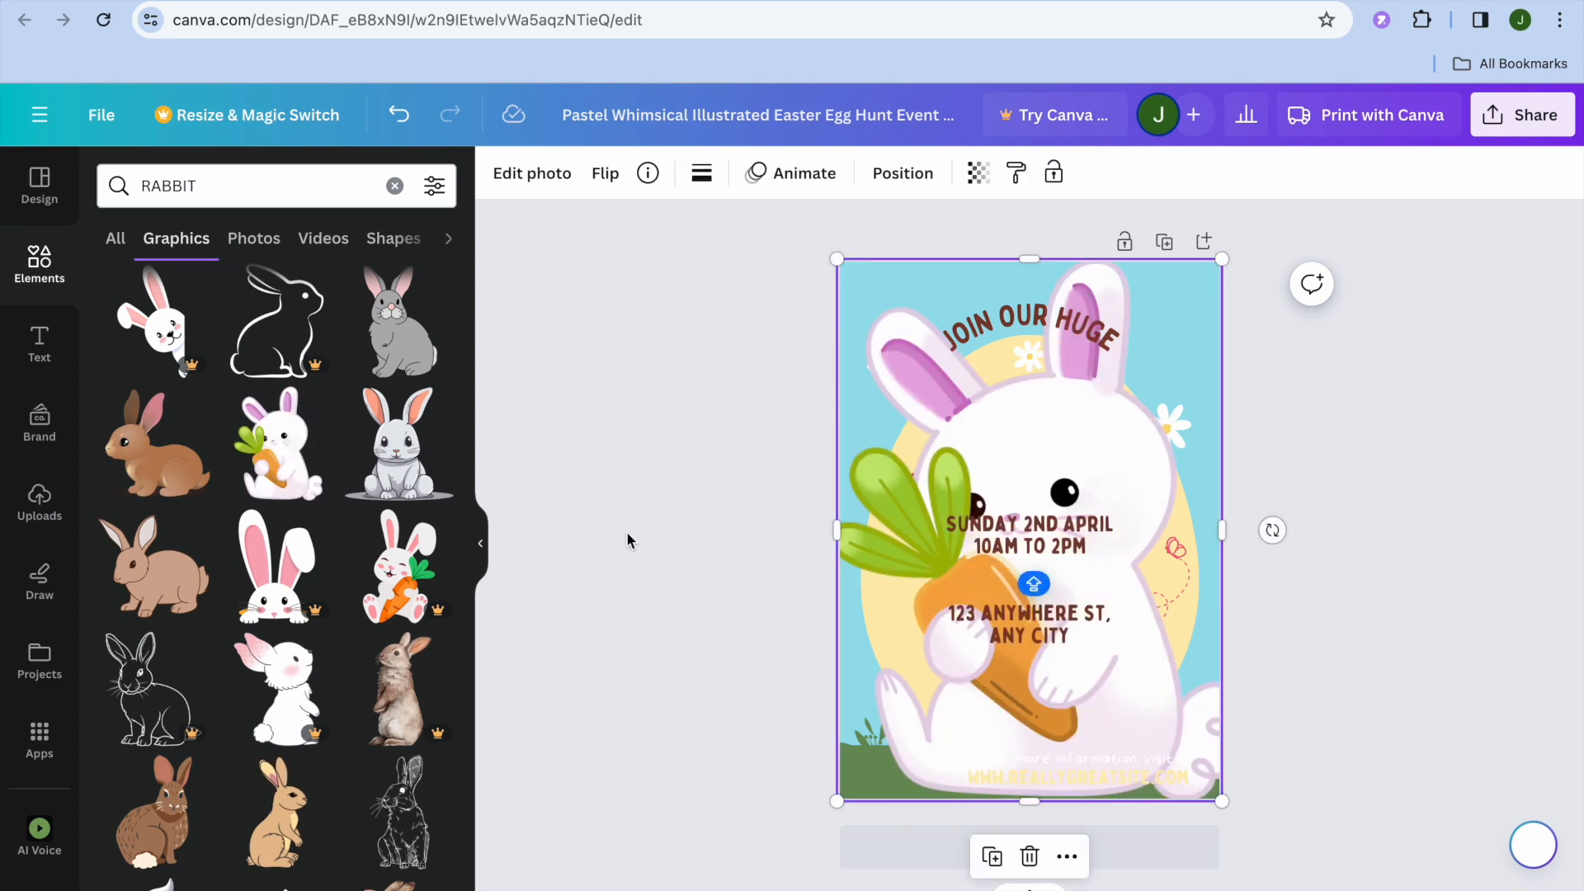
click(398, 115)
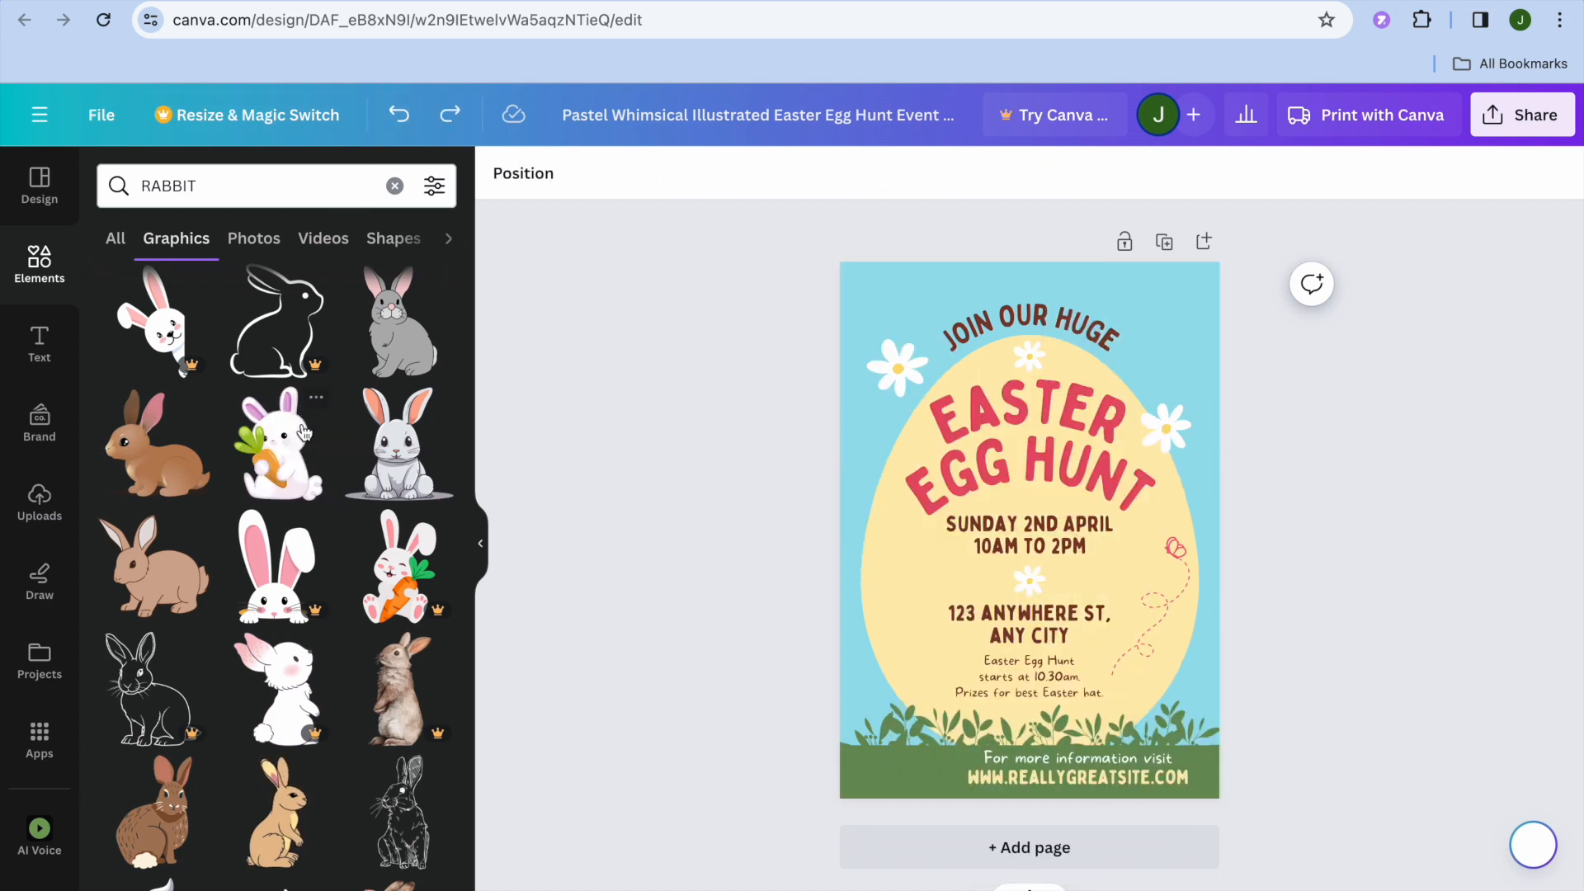
click(295, 460)
drag(879, 340, 1035, 529)
drag(1125, 651, 925, 701)
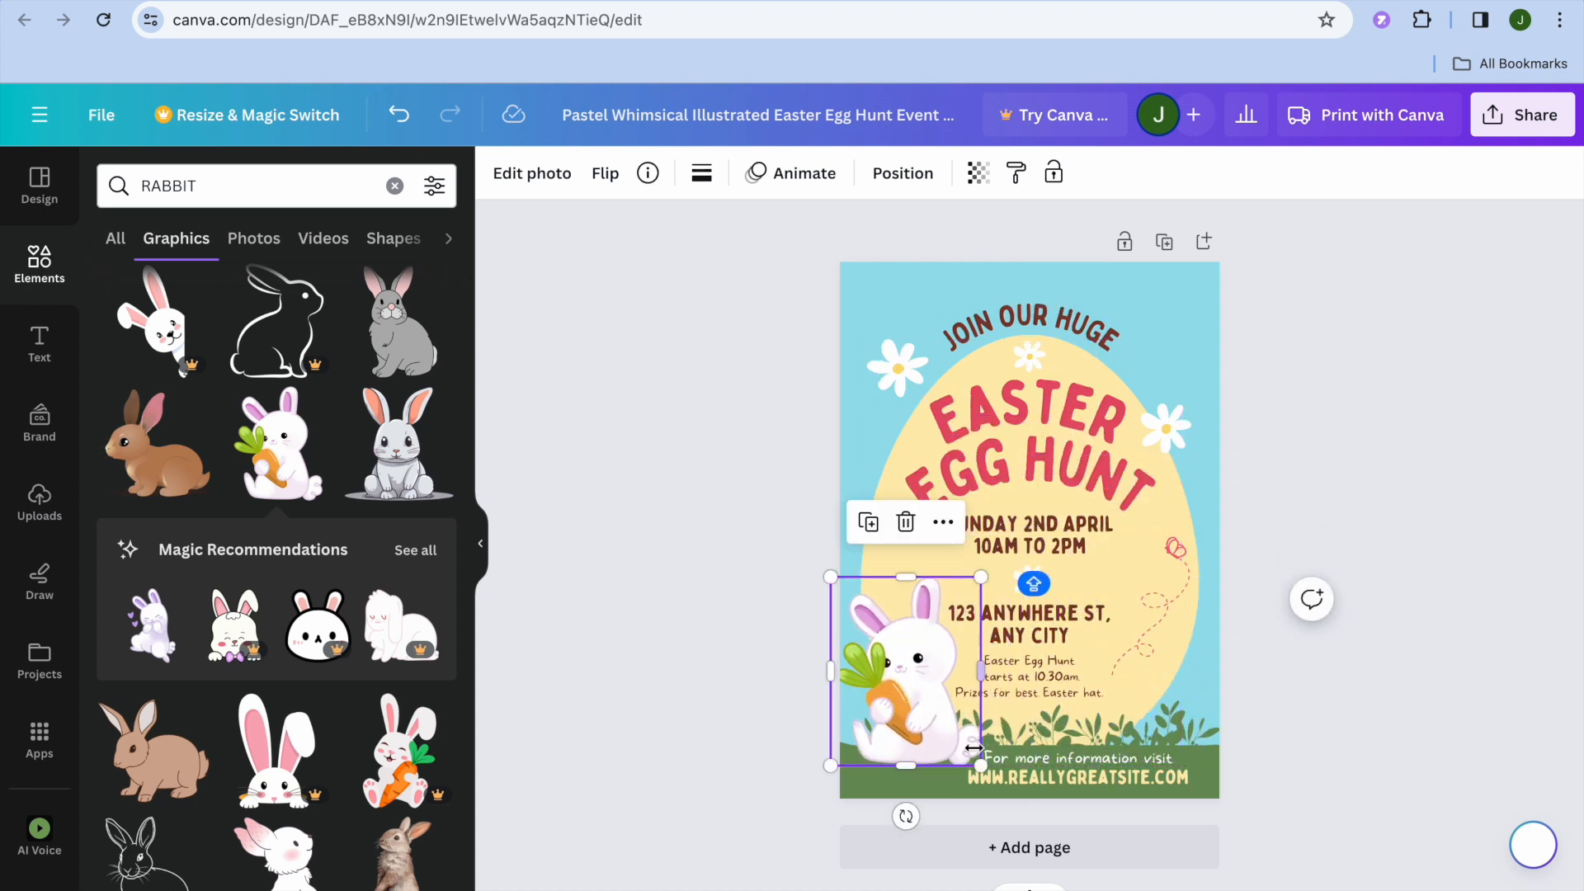
- Shrink the carrot rabbit further and seat it on the green strip at the poster's lower-left edge
drag(975, 760, 938, 711)
click(899, 660)
drag(899, 660, 896, 694)
drag(831, 614, 850, 620)
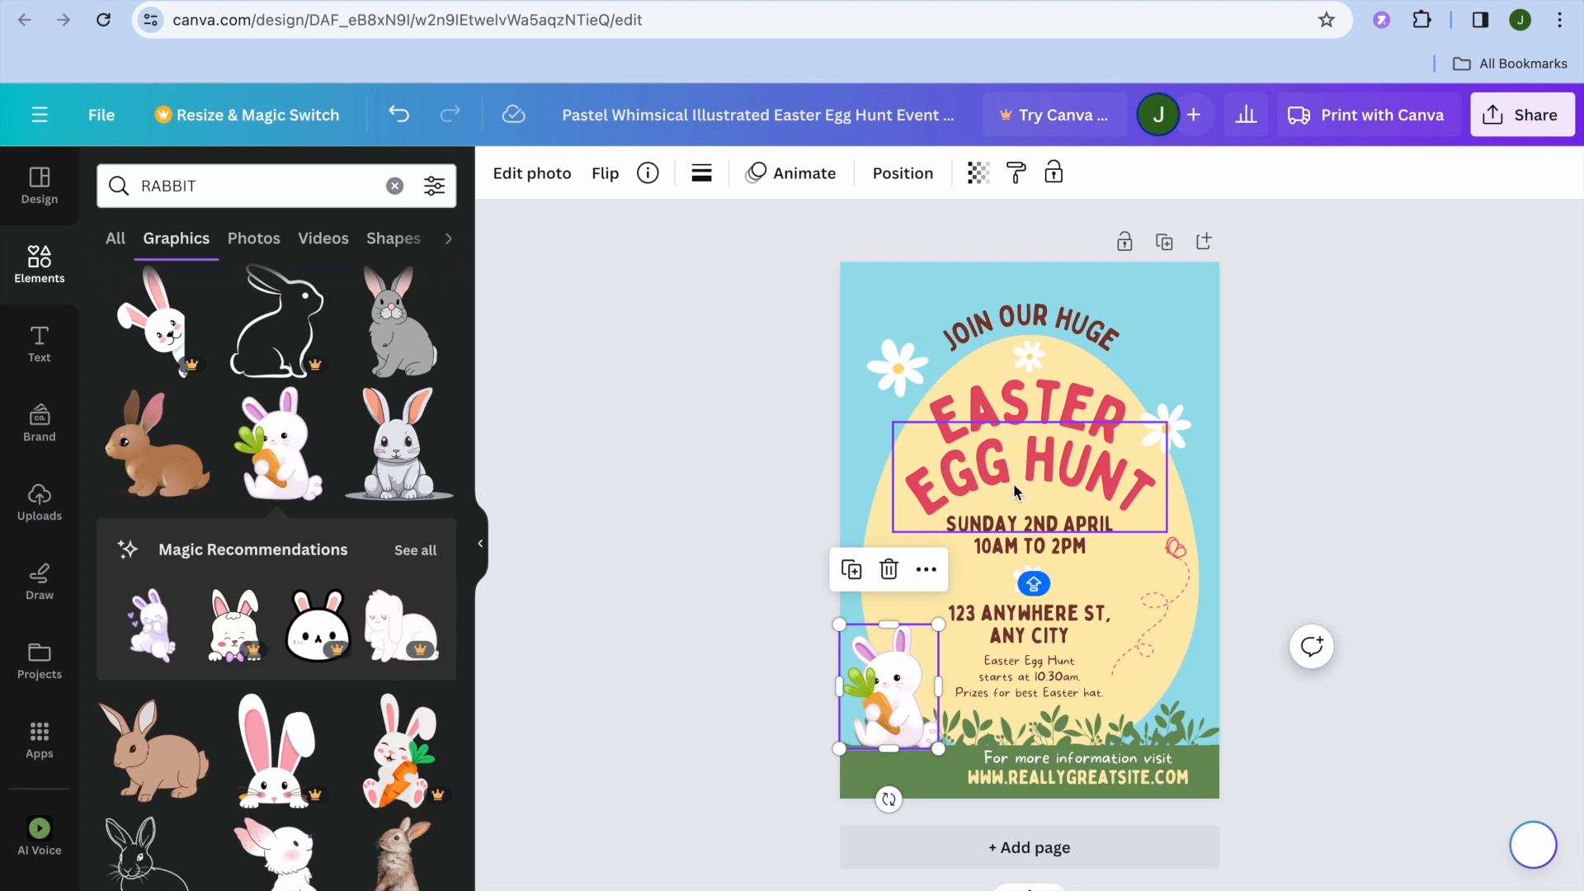
- Select the EASTER title, butterfly, address, event details, website line, green strip and background in turn to check their editing options
click(1013, 404)
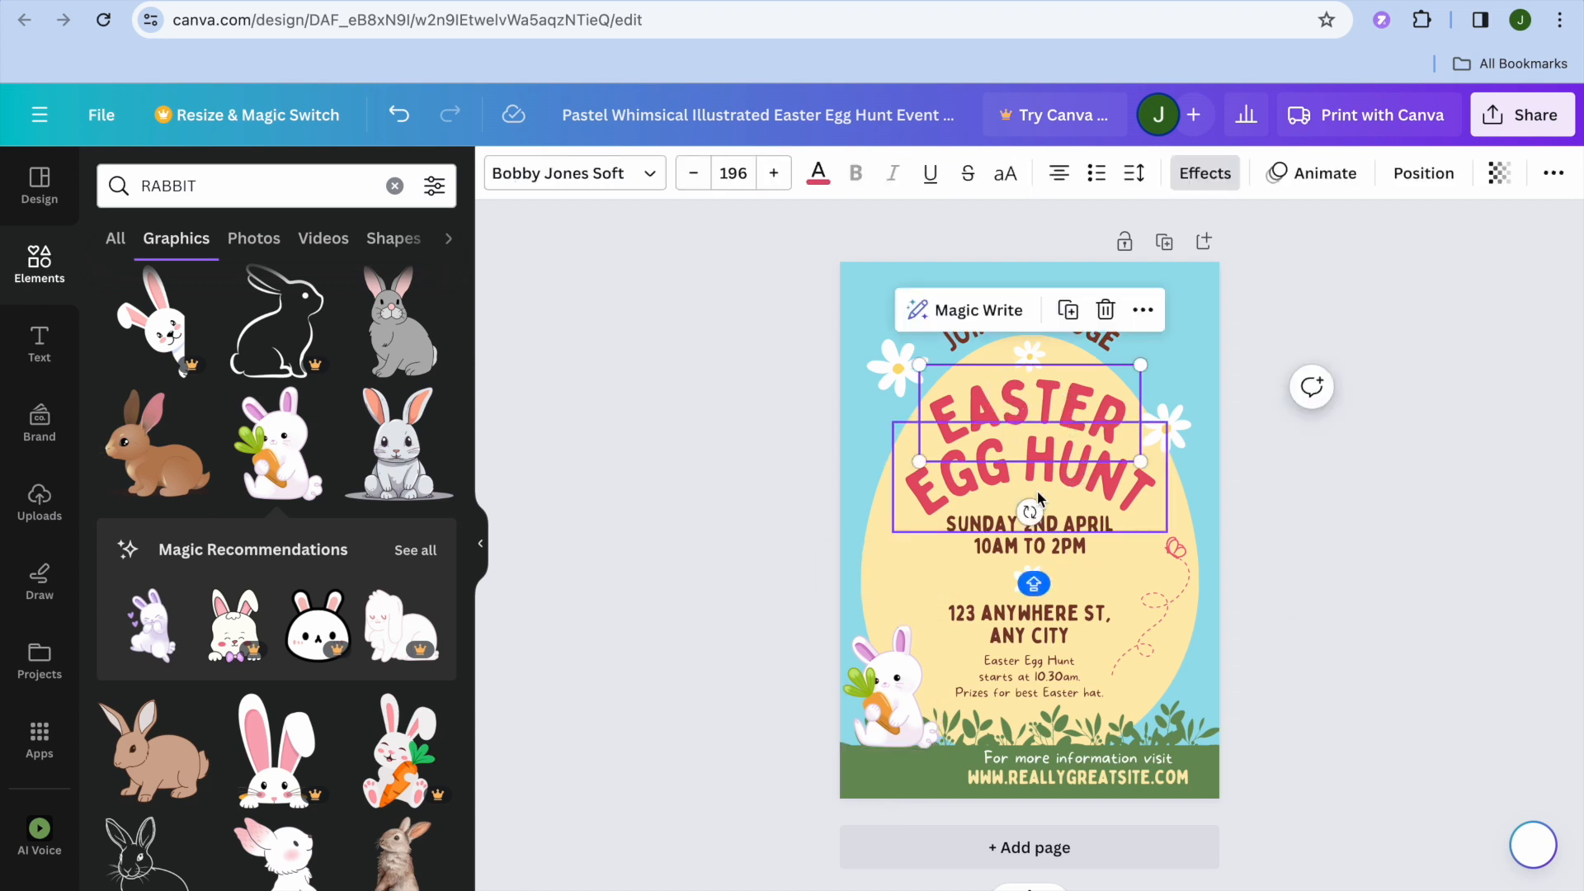
click(1154, 594)
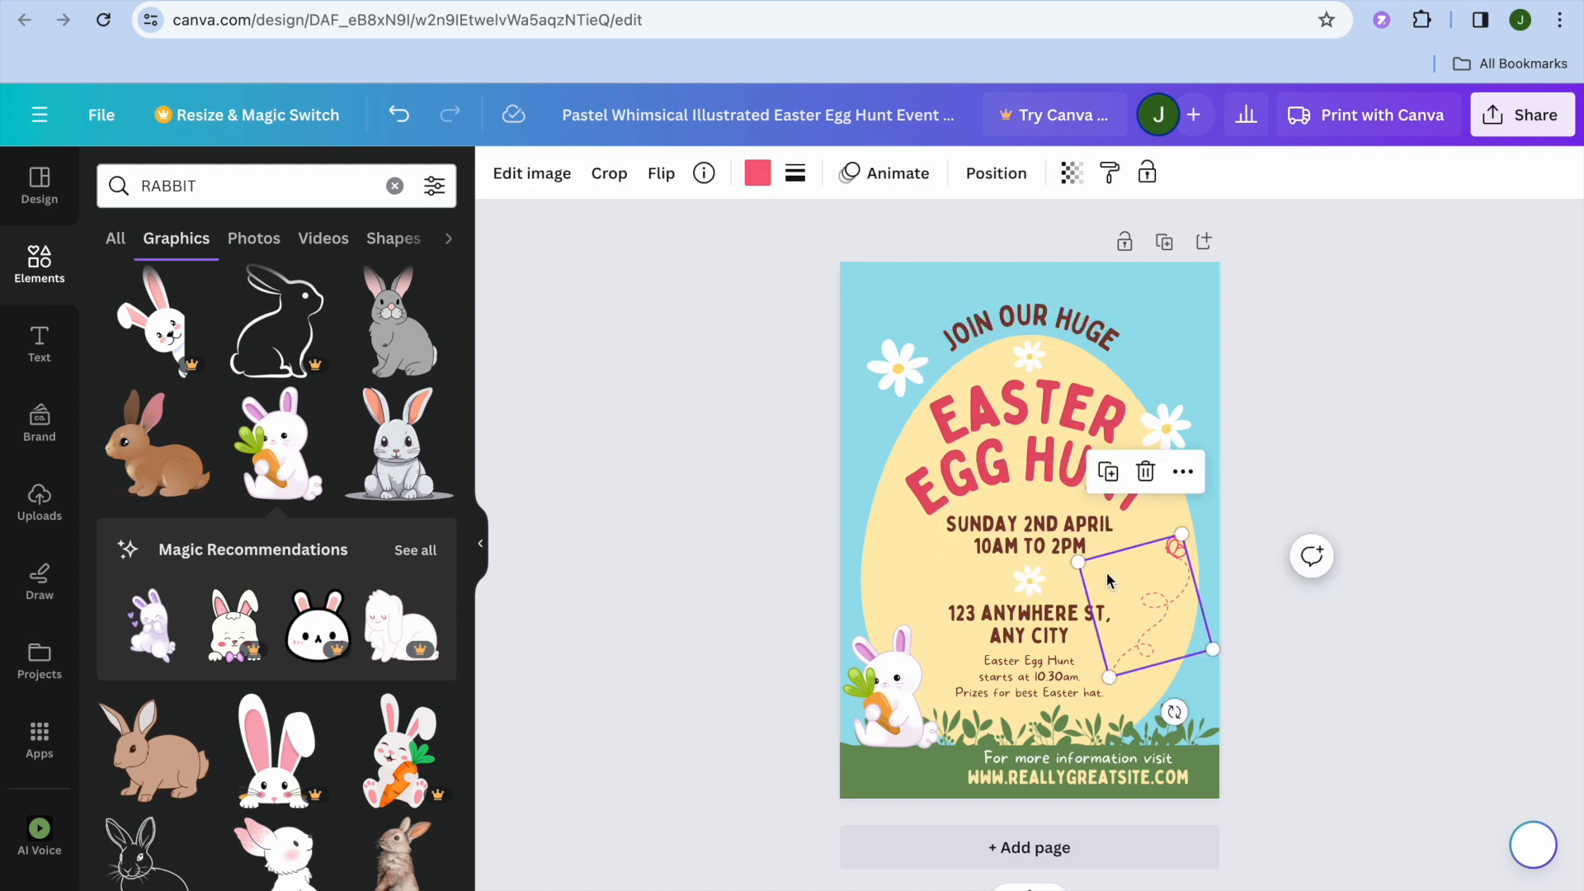
click(1059, 633)
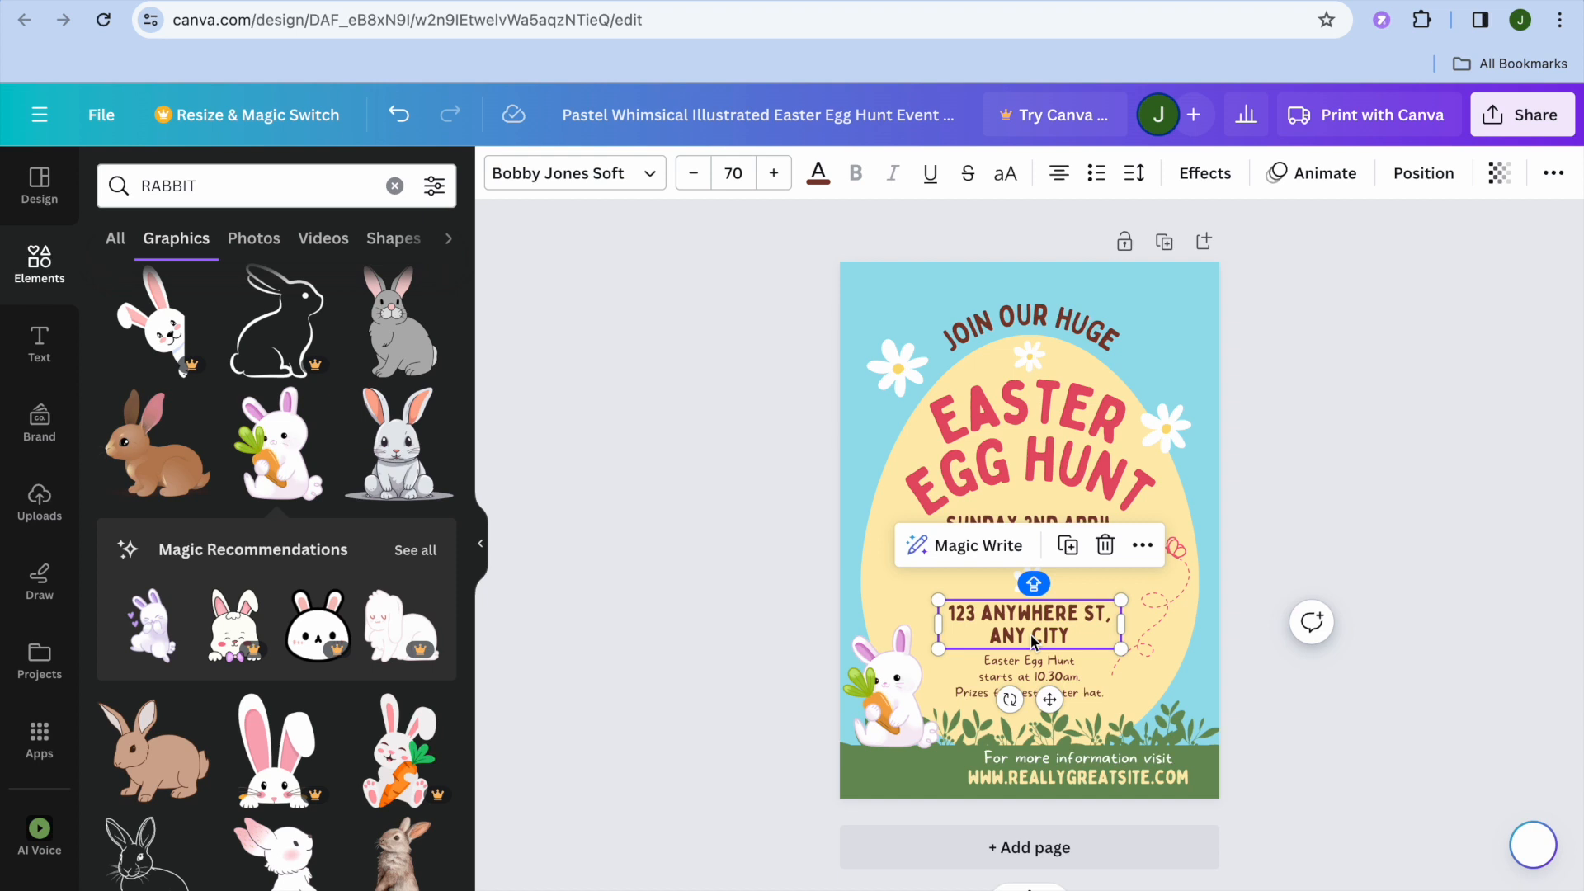
click(1031, 669)
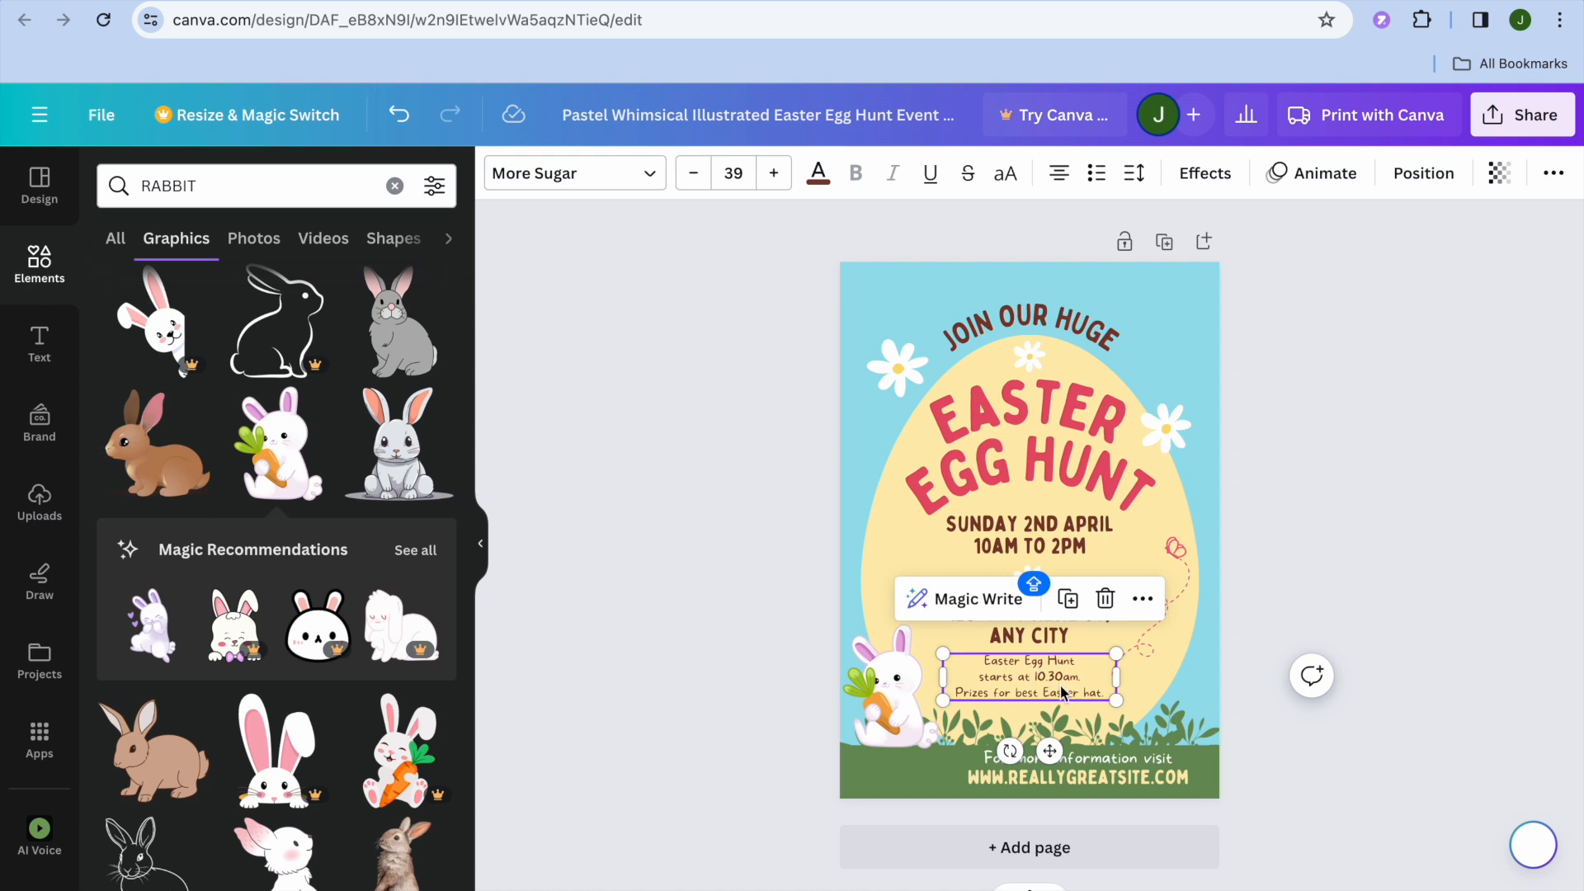
click(1096, 784)
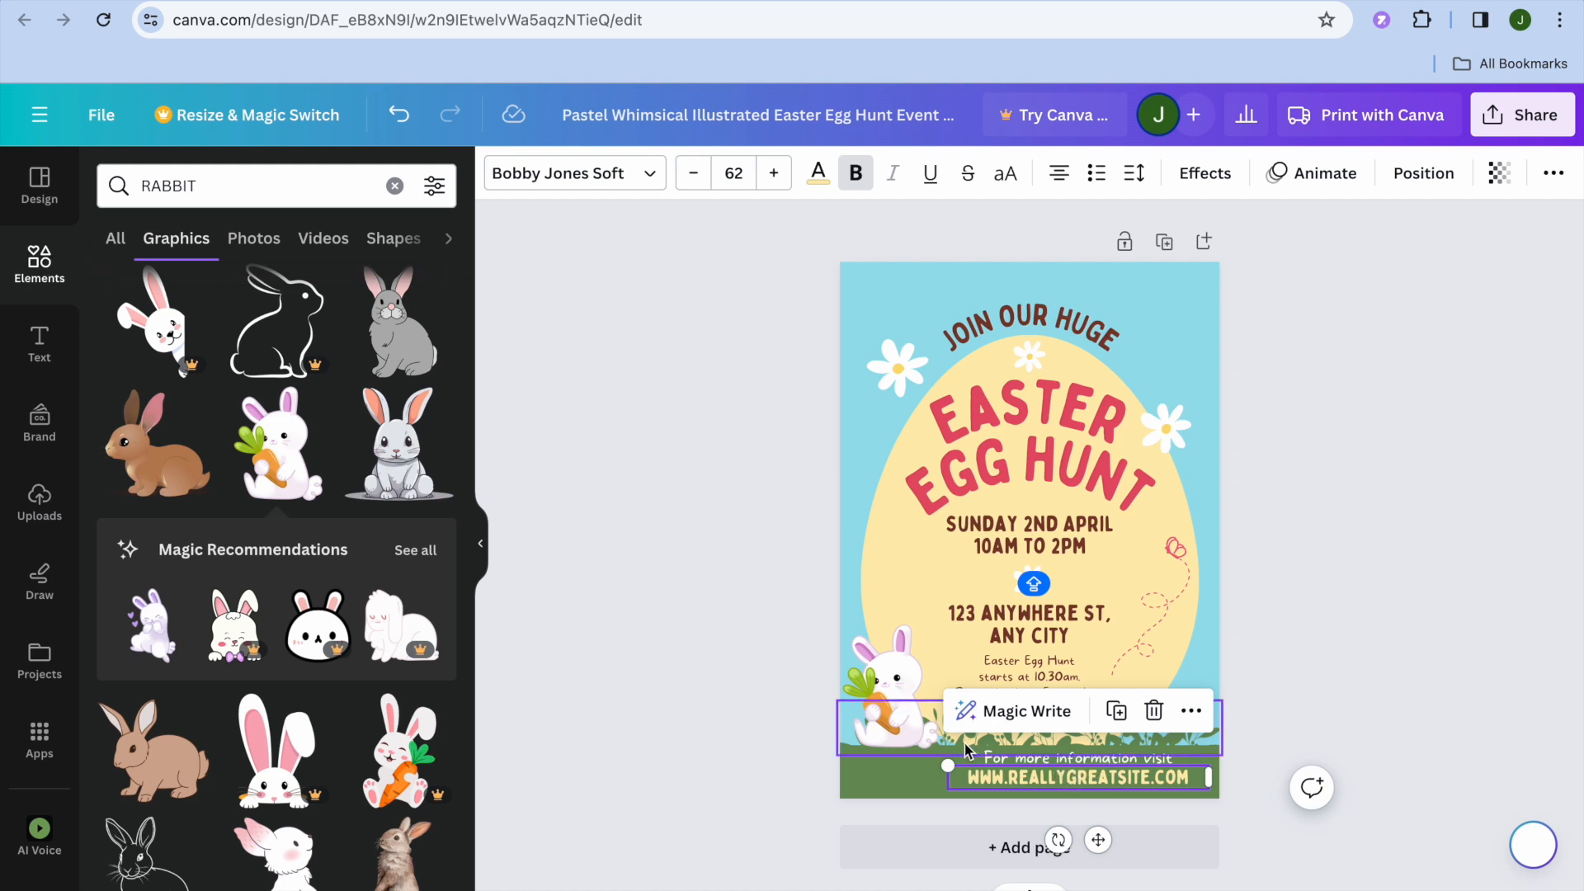
click(895, 767)
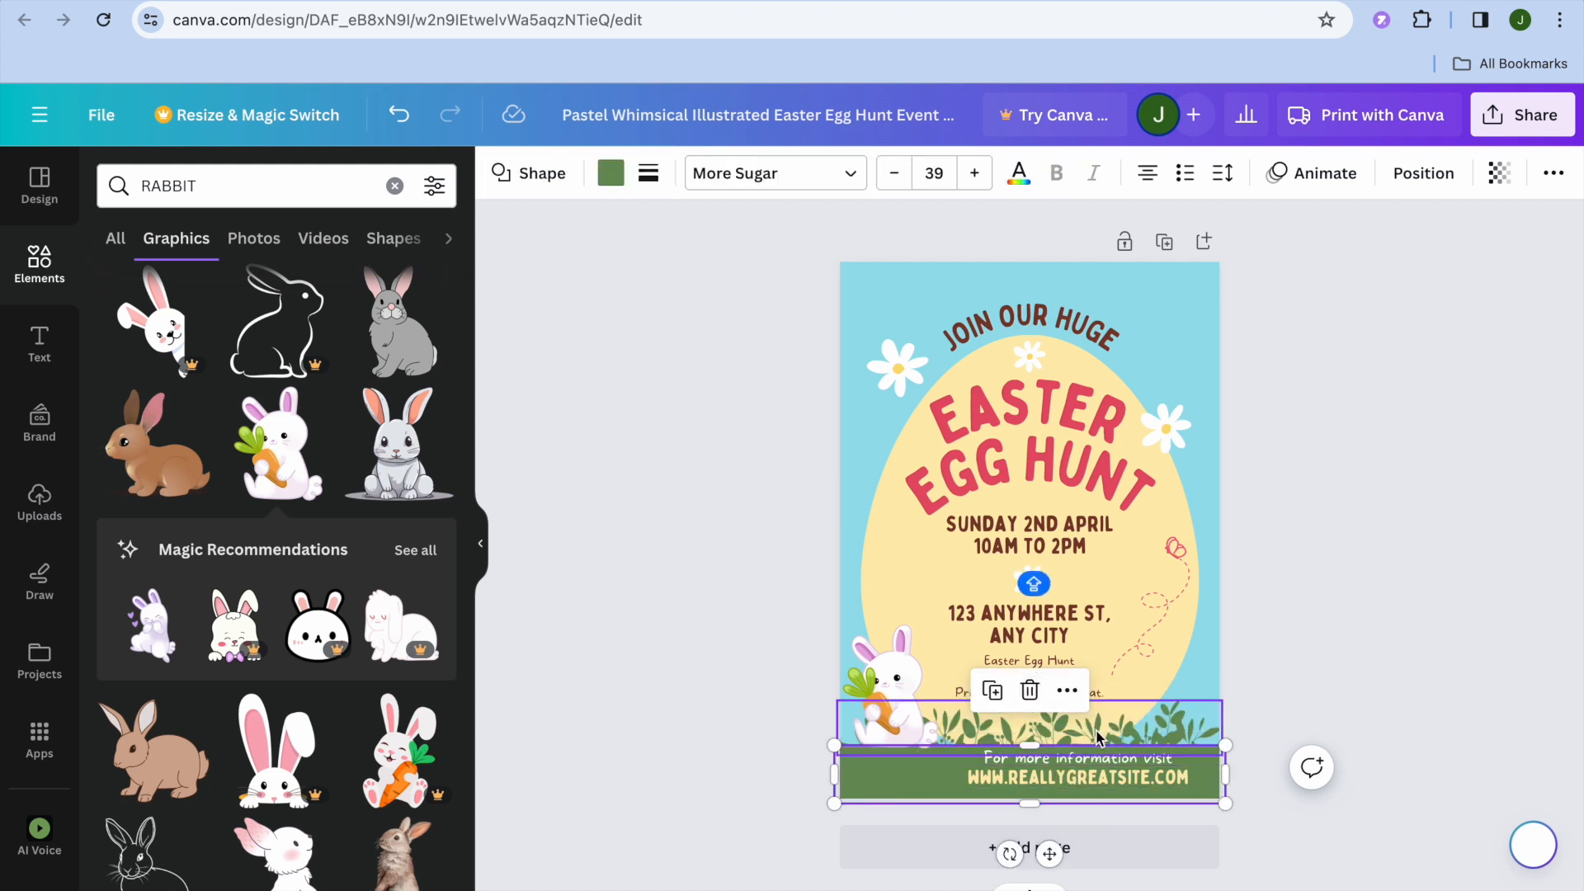
click(1157, 303)
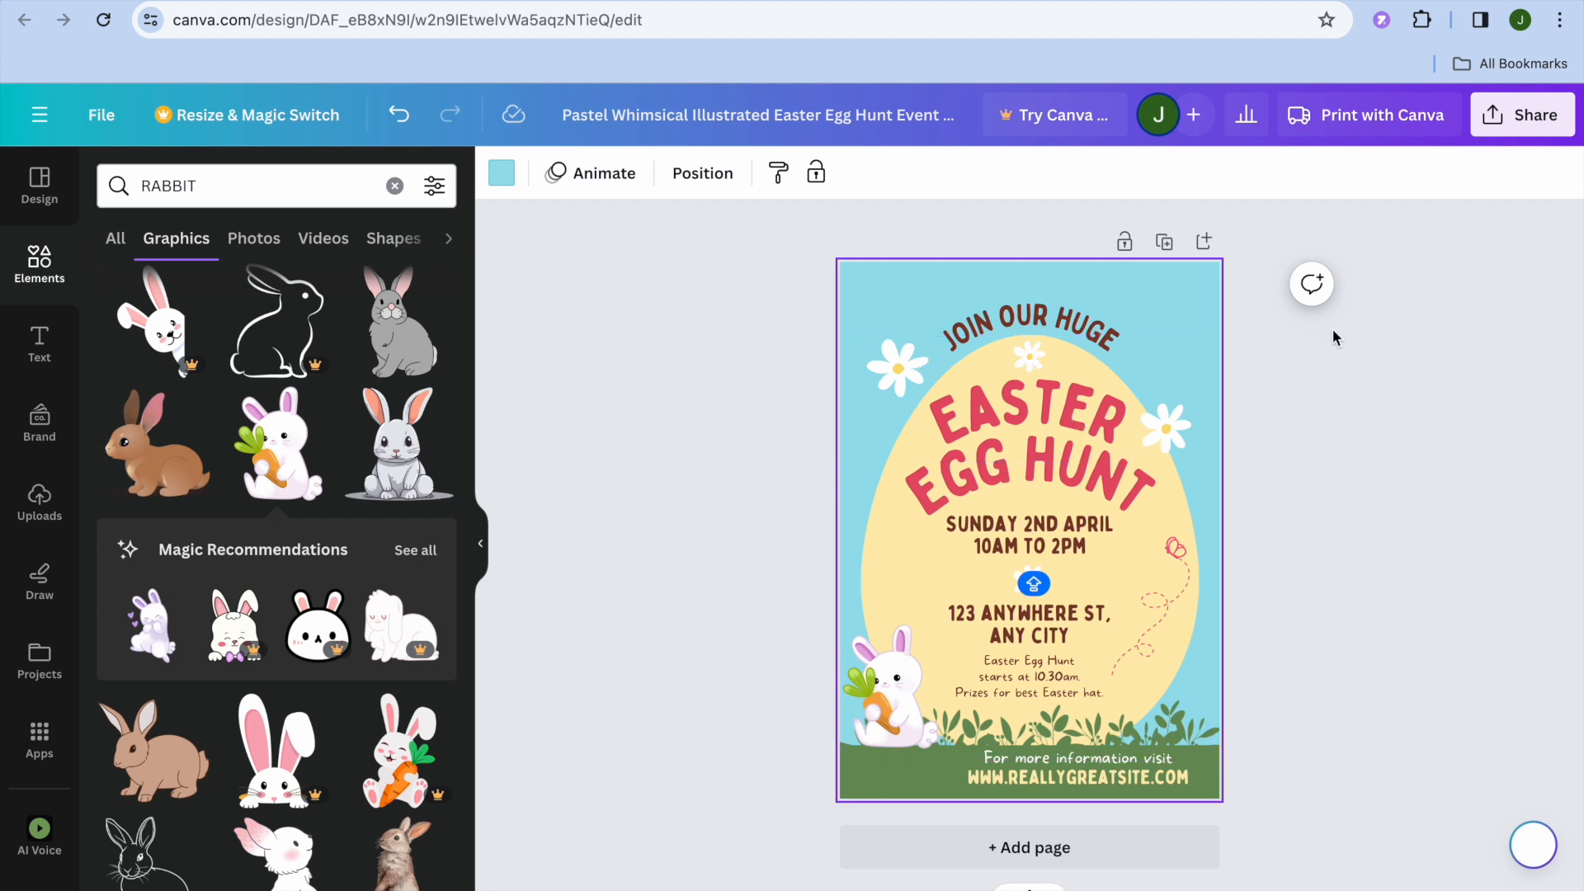
- Choose PDF Print as the file type in the poster's download settings, then close them
click(1524, 125)
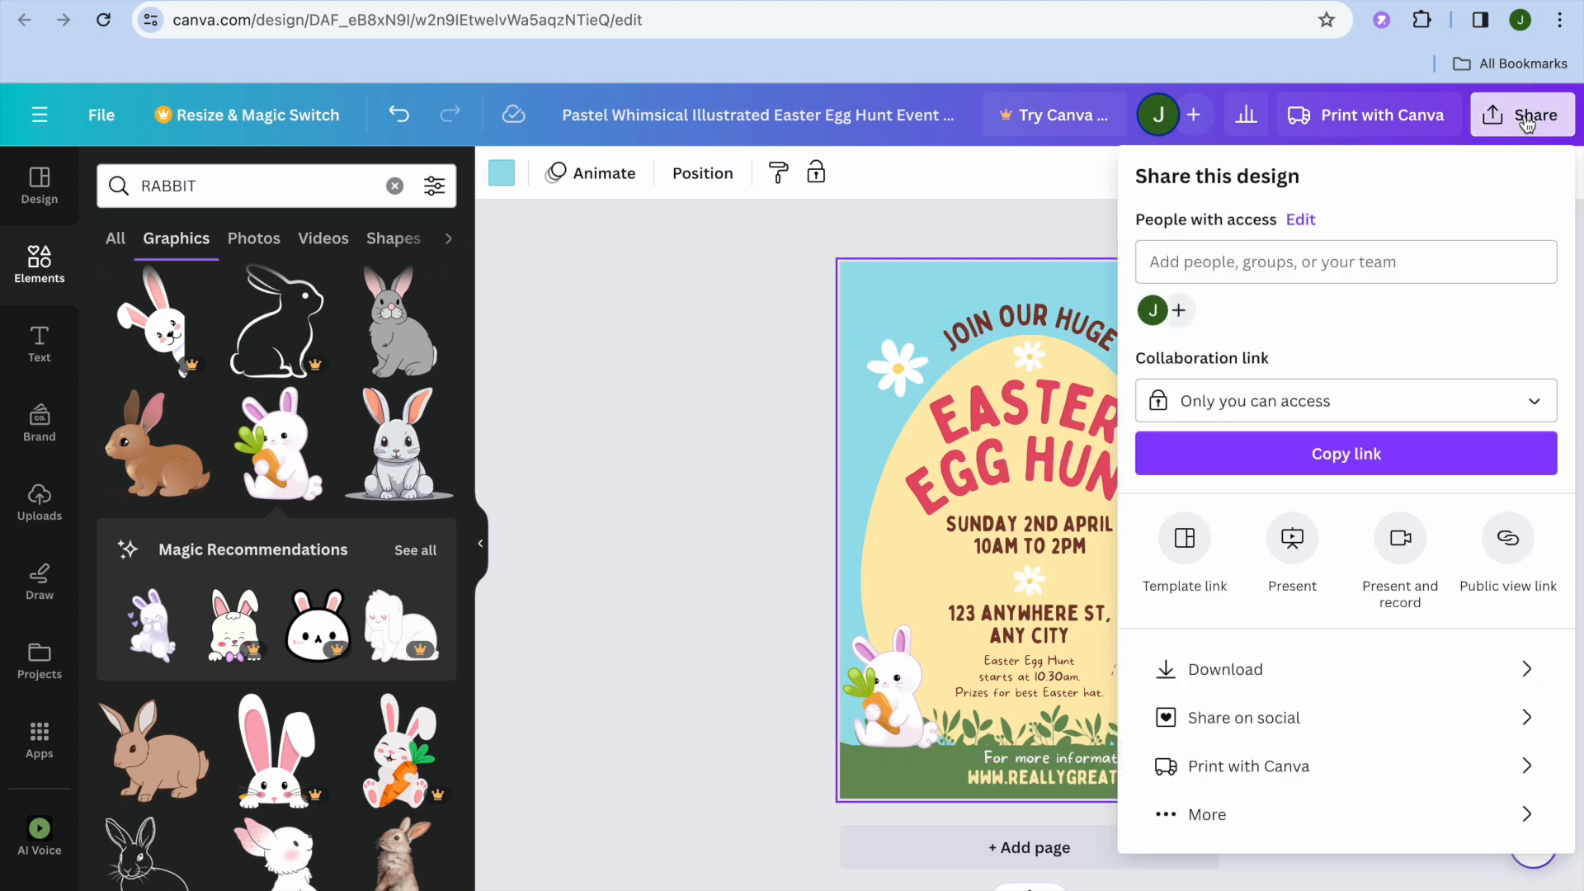
click(1354, 675)
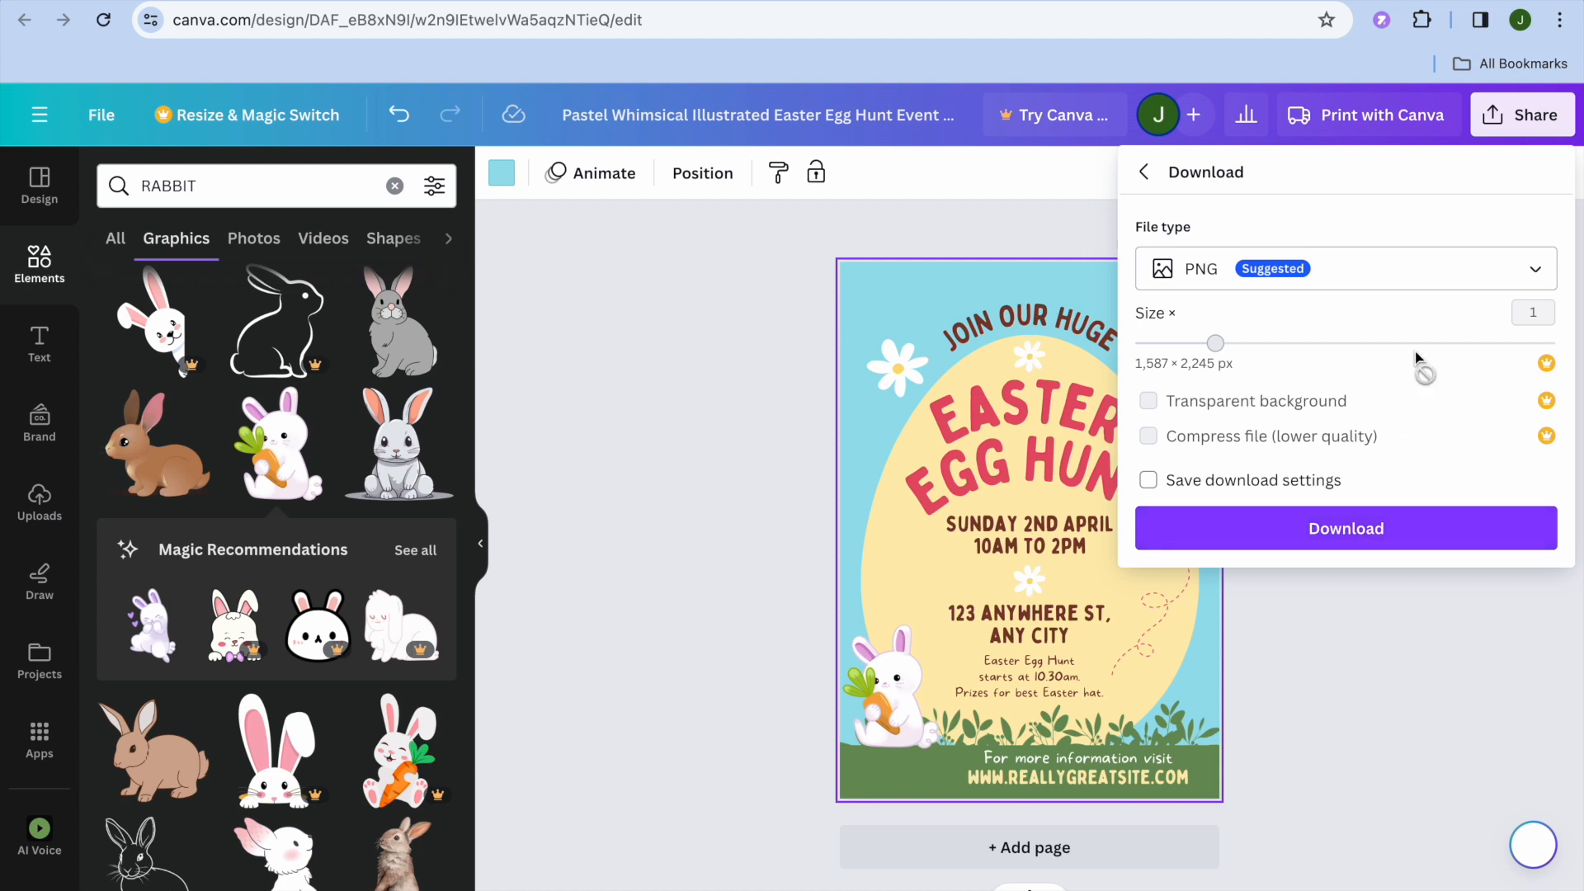
click(1534, 272)
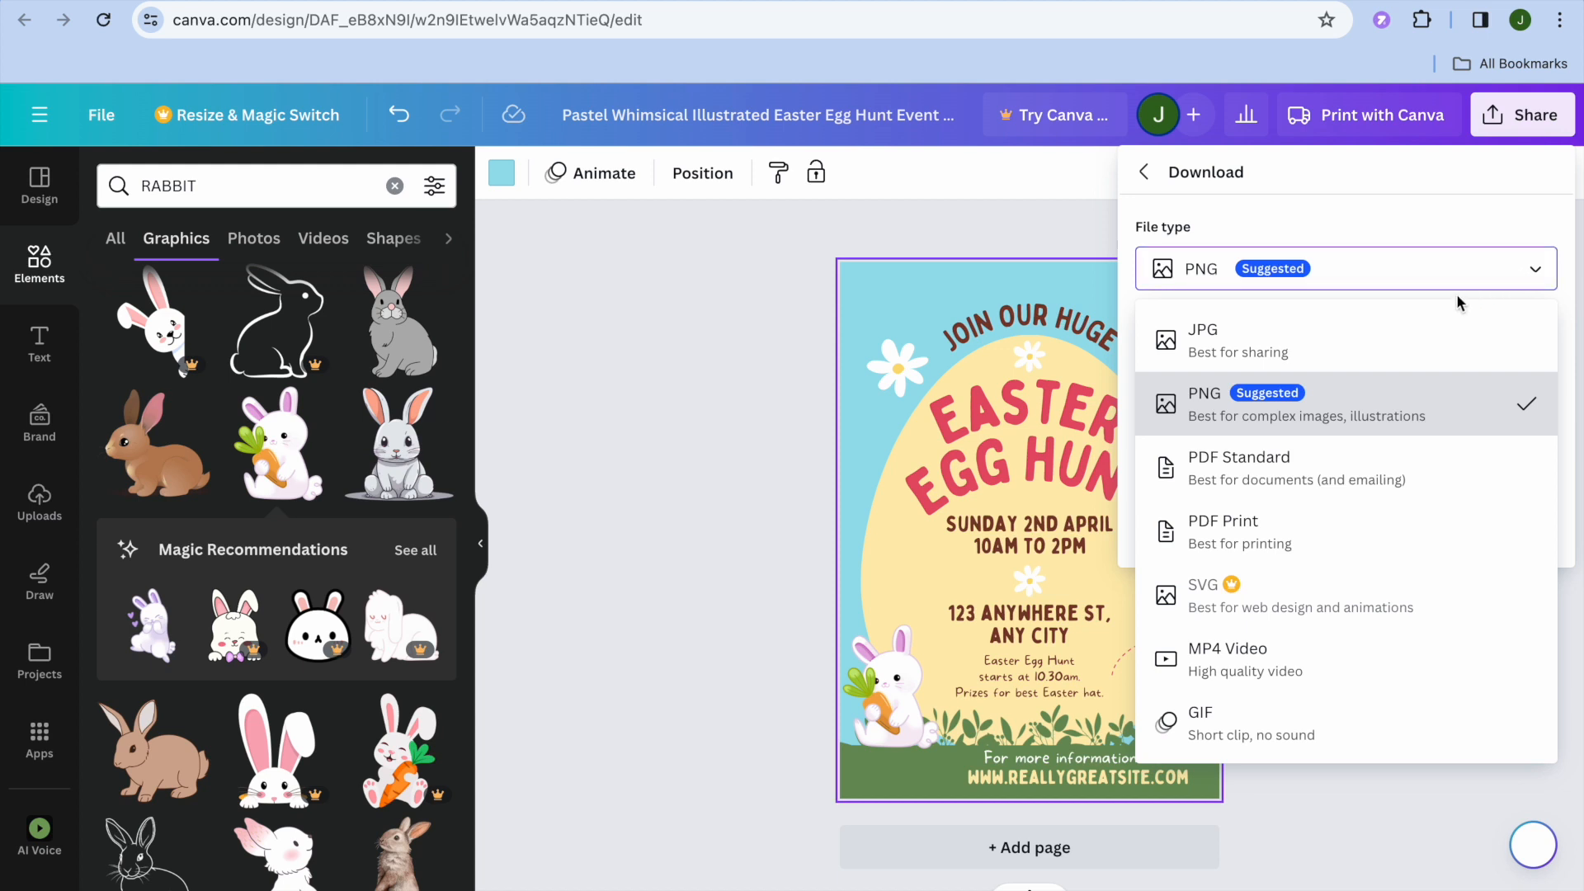
click(1329, 536)
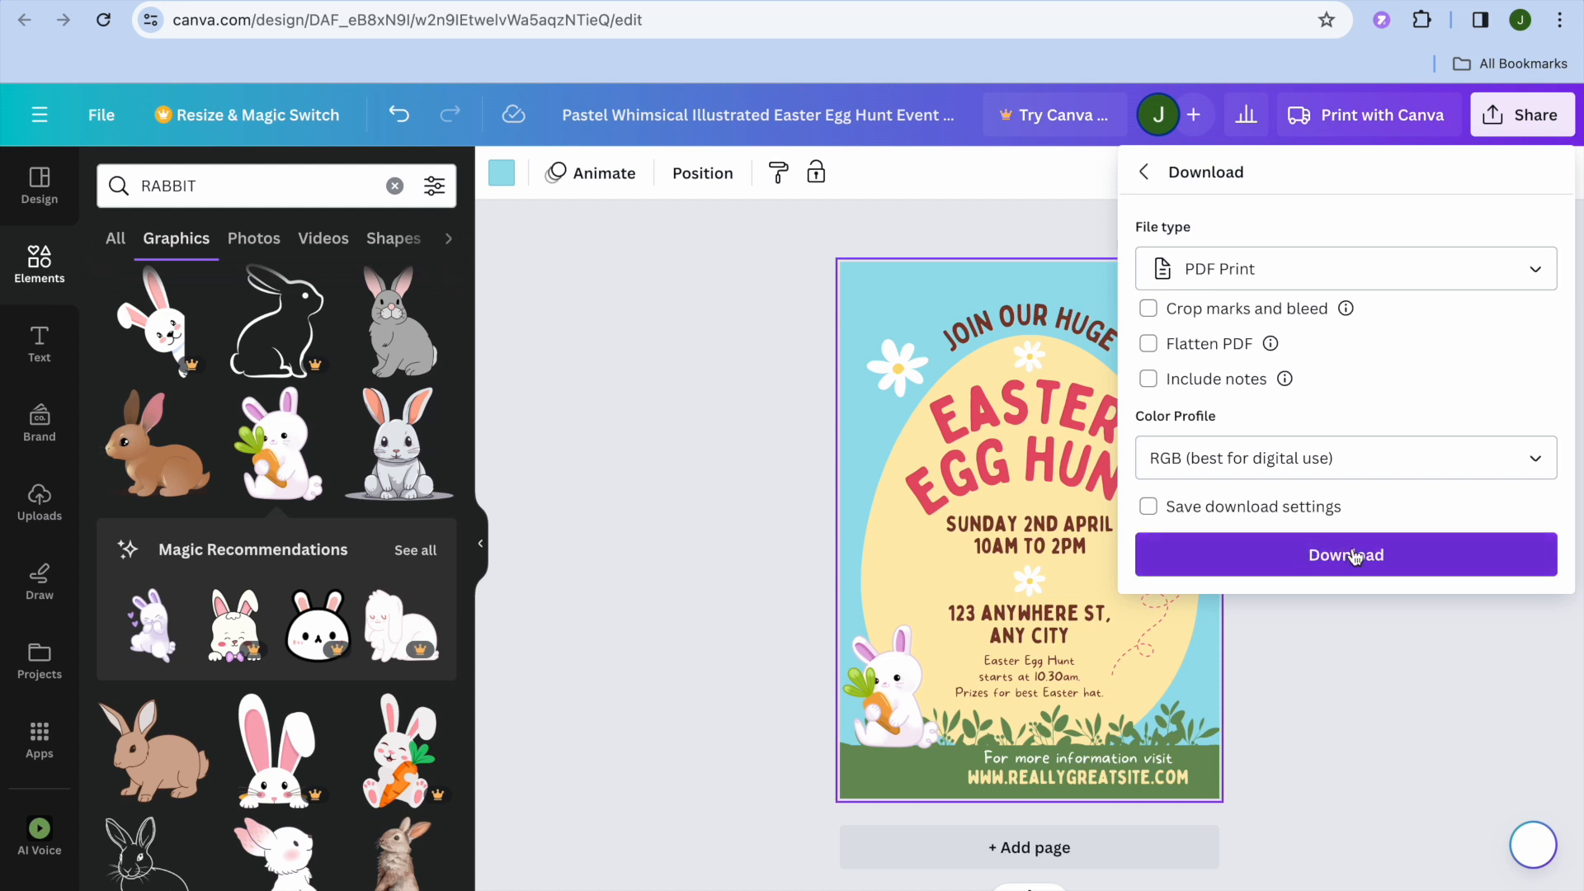
click(744, 556)
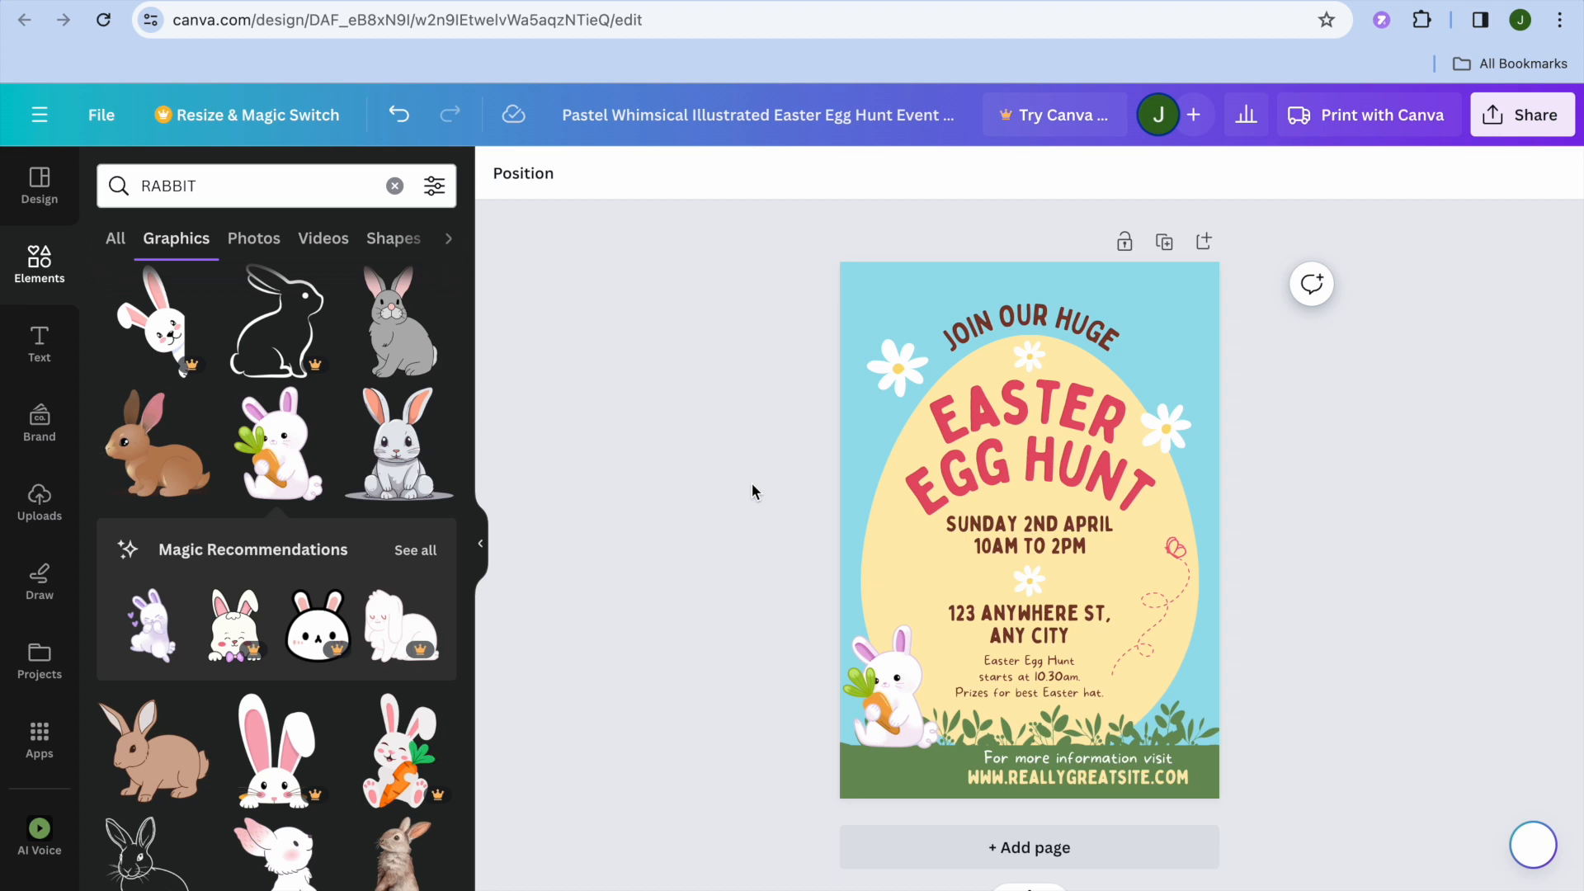
- Open the sharing options for the poster design
click(1518, 119)
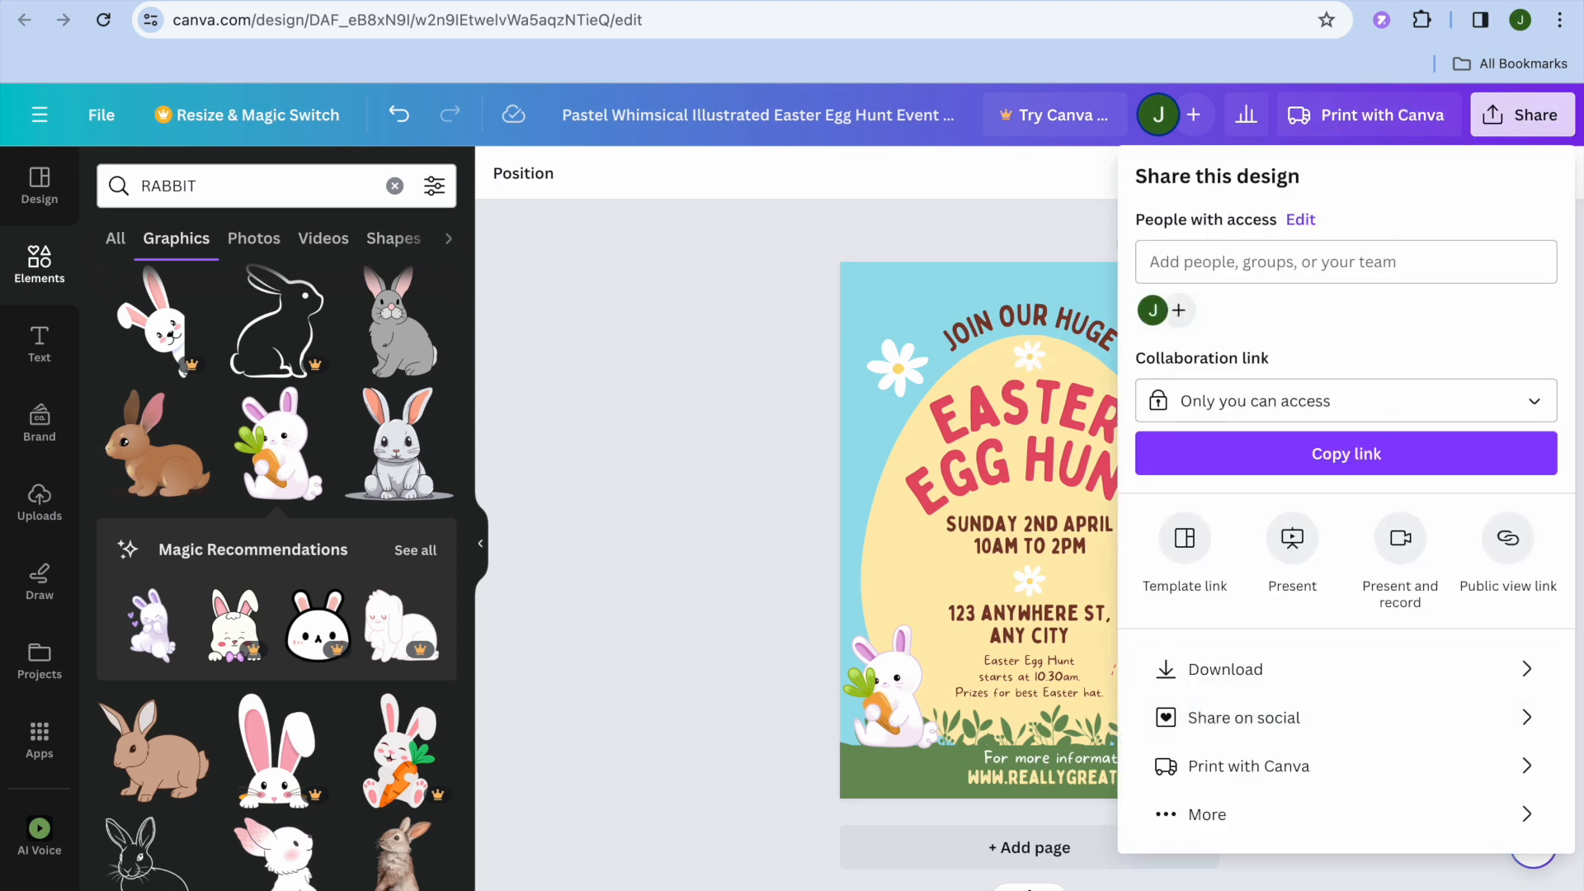